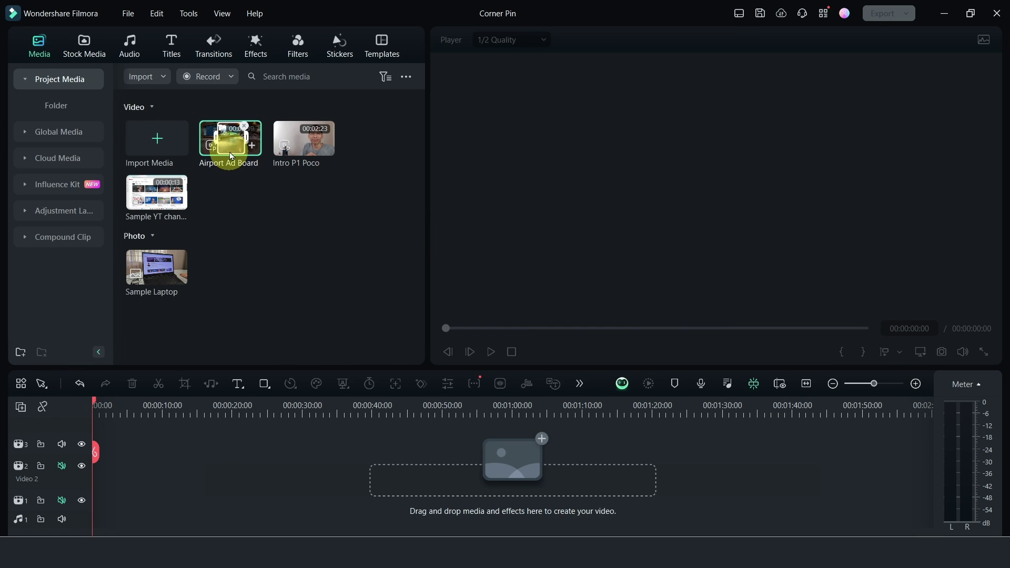
# - Preview the Airport Ad Board clip, then place it on Video 1 starting at 0:00
pyautogui.click(232, 153)
pyautogui.moveTo(588, 330); pyautogui.dragTo(638, 329)
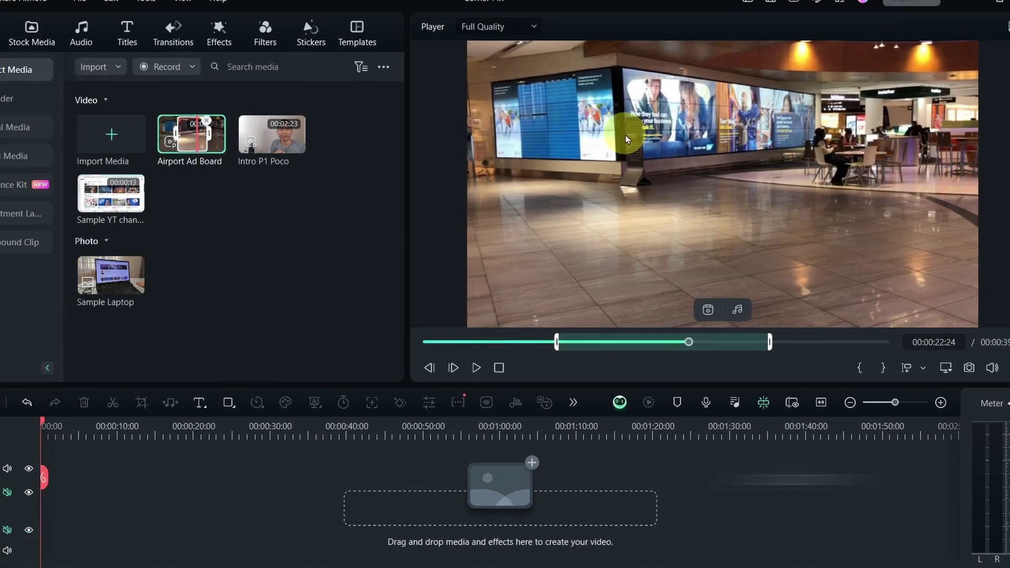
pyautogui.press('space')
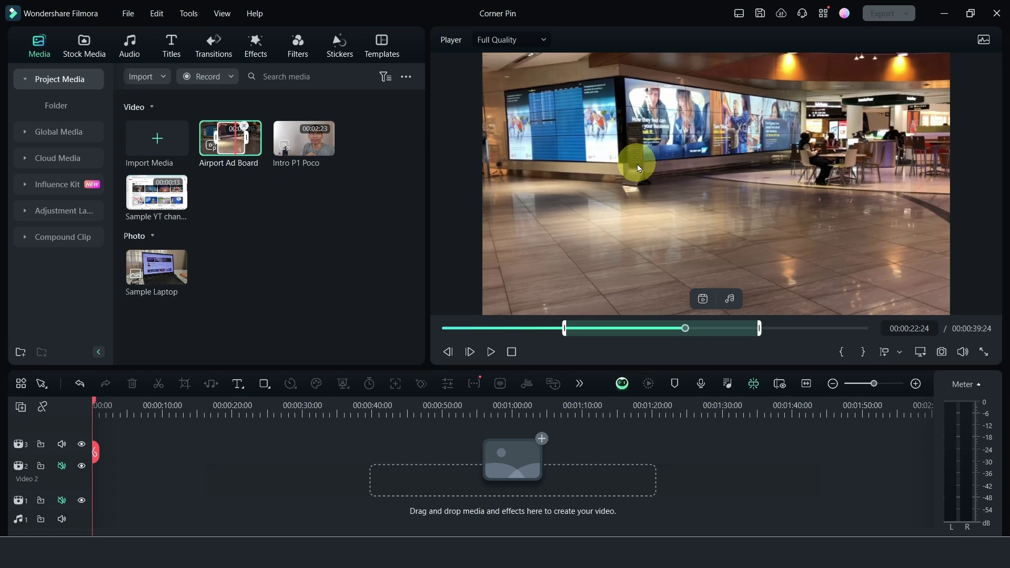
pyautogui.moveTo(232, 152); pyautogui.dragTo(92, 504)
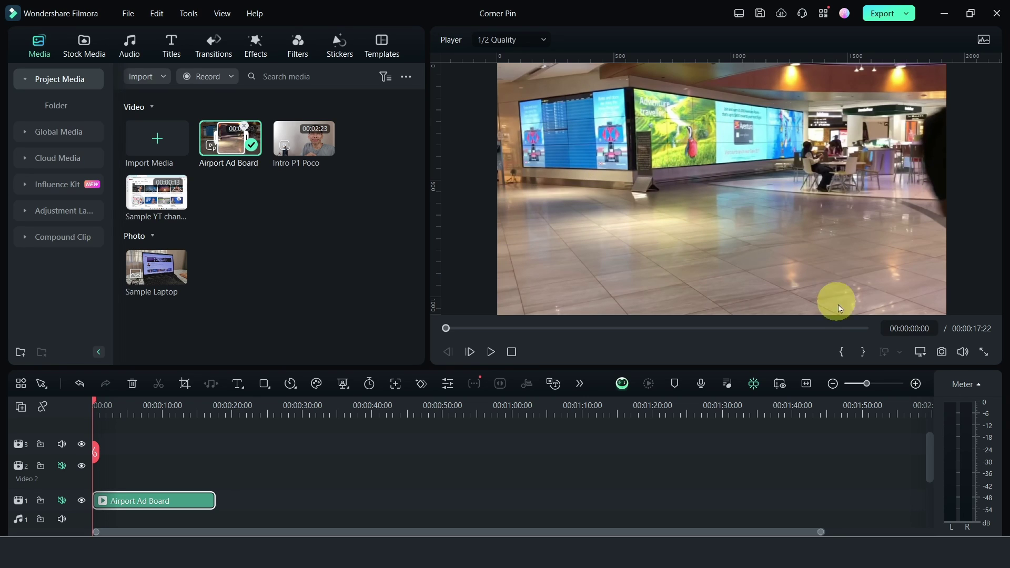
# - Add a marked excerpt of Intro P1 Poco to Video 2 above the ad board
pyautogui.doubleClick(303, 147)
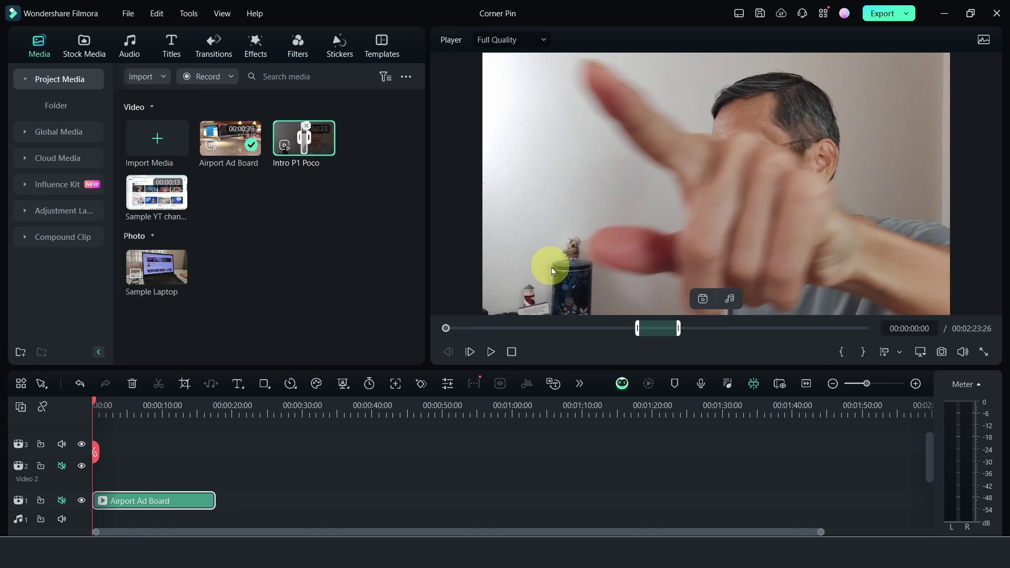
pyautogui.moveTo(446, 332); pyautogui.dragTo(639, 332)
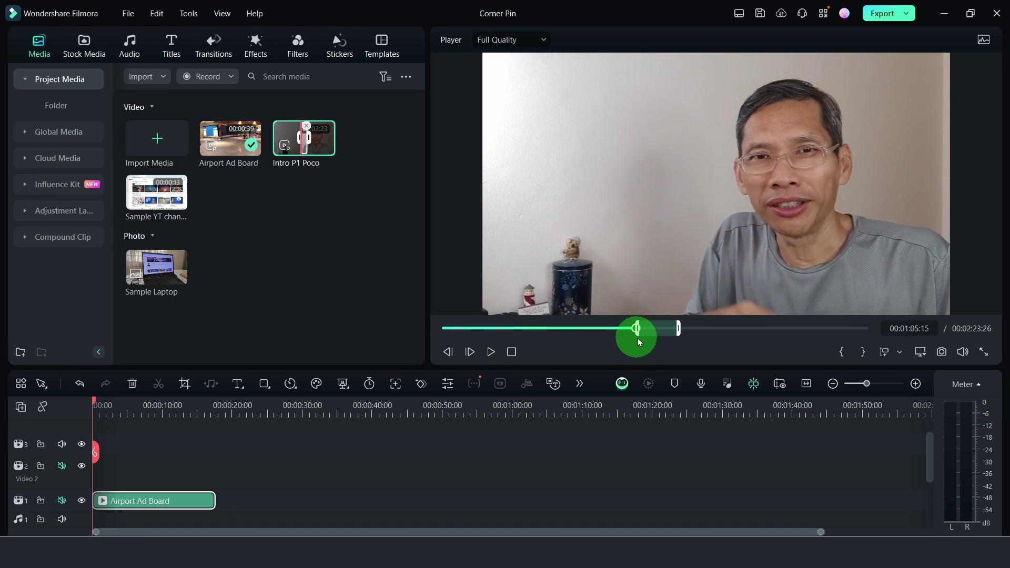
pyautogui.moveTo(649, 248); pyautogui.dragTo(100, 480)
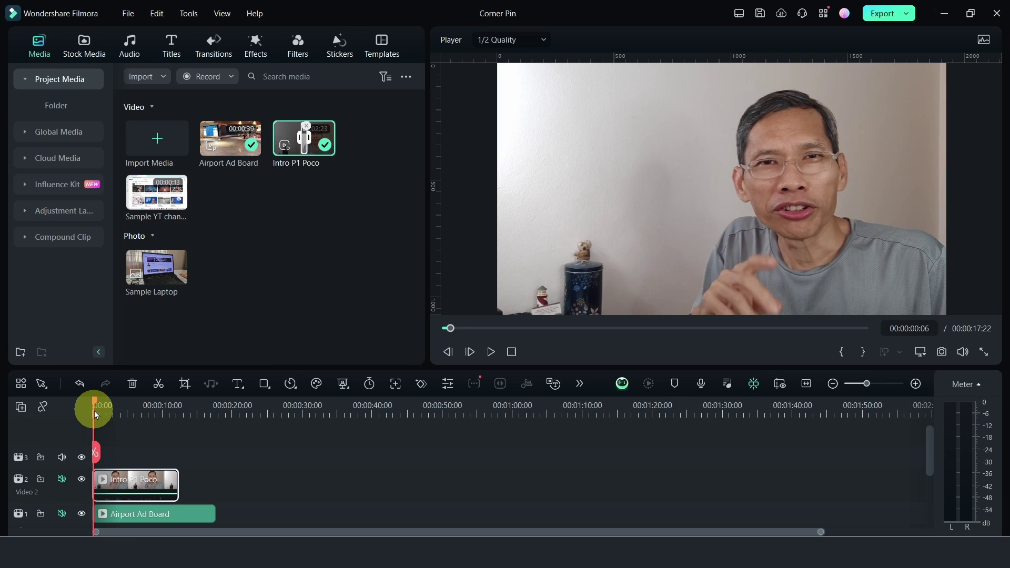
# - Advance the playhead into the clips and zoom in on the timeline
pyautogui.moveTo(95, 409); pyautogui.dragTo(160, 415)
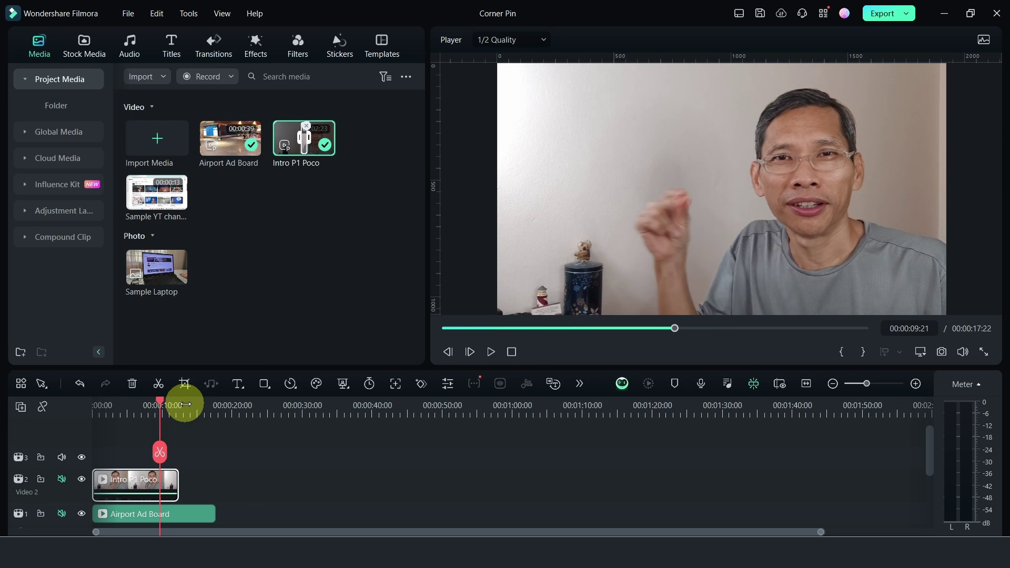
pyautogui.press('Right')
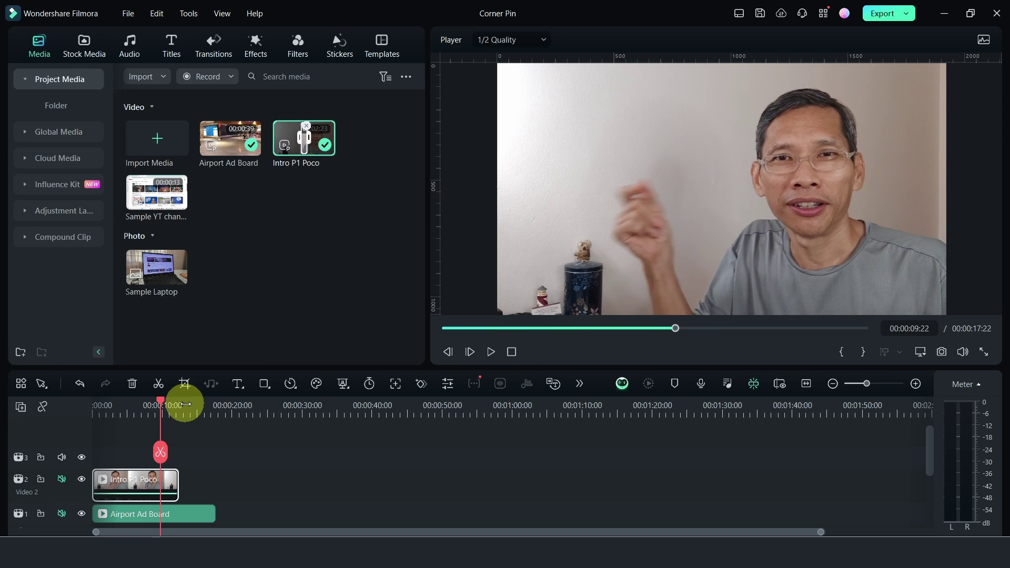
pyautogui.click(915, 383)
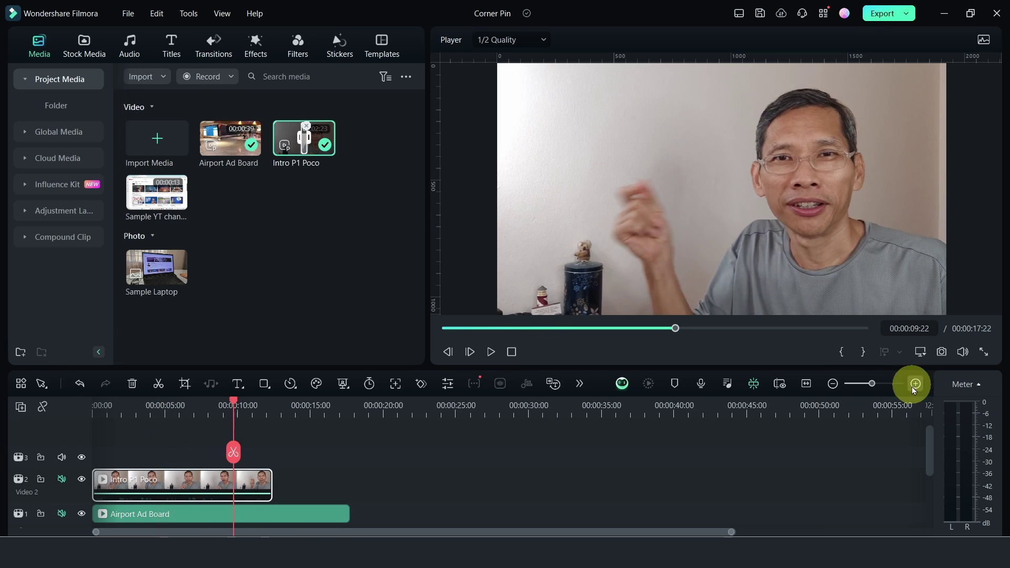
# - Add Scale and Position keyframes to Intro P1 Poco's Transform at 00:00:09:22
pyautogui.doubleClick(210, 491)
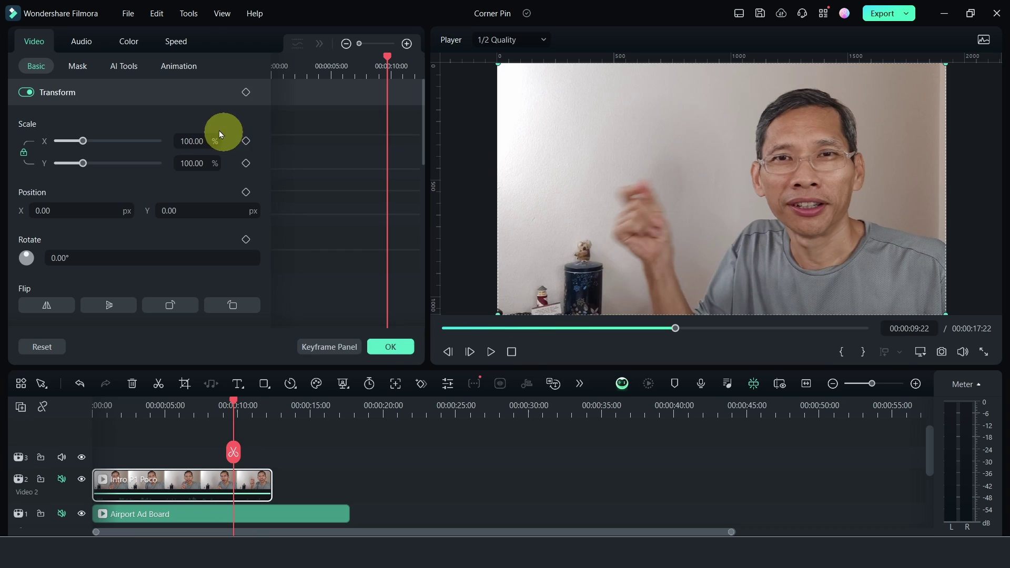
pyautogui.click(250, 144)
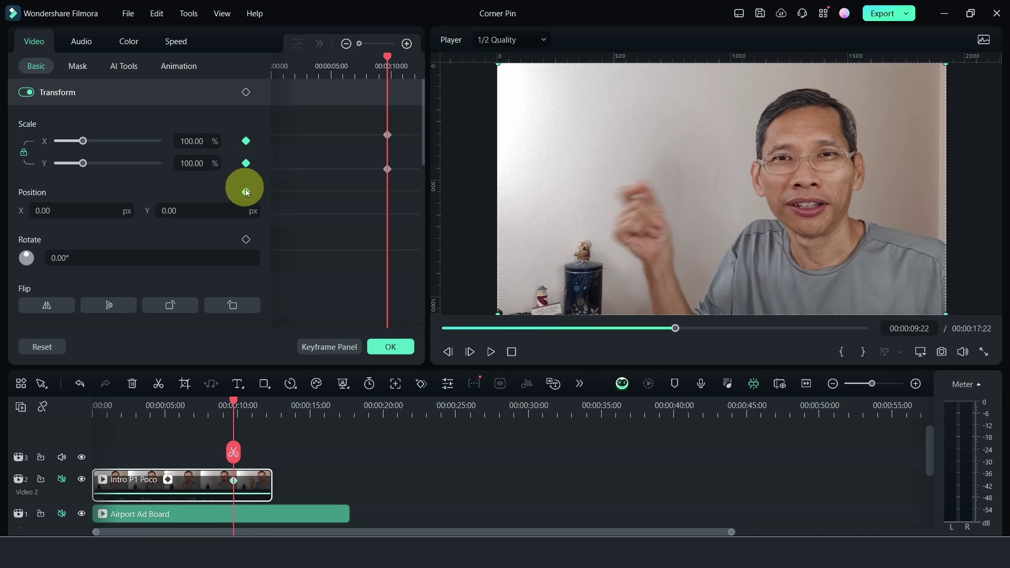
pyautogui.click(246, 192)
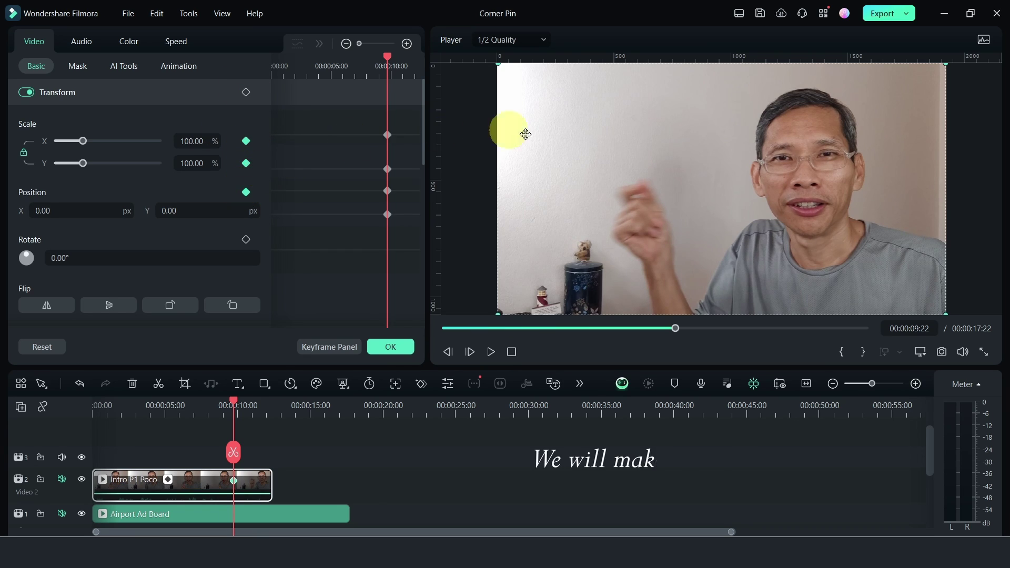
pyautogui.click(391, 347)
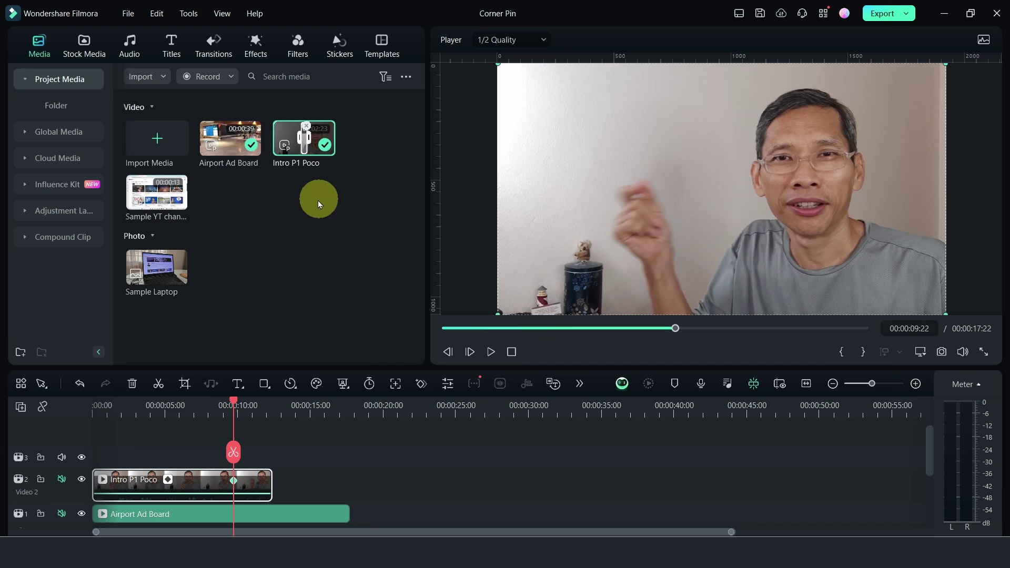
# - Search the effects for 'corner' and apply Corner Pin to the Intro P1 Poco clip
pyautogui.click(260, 55)
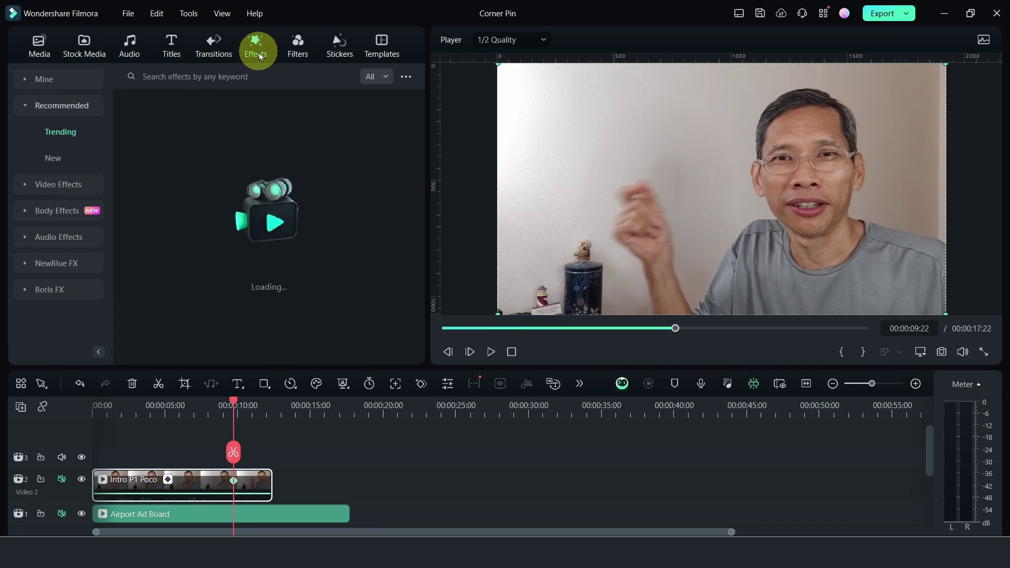
pyautogui.click(212, 75)
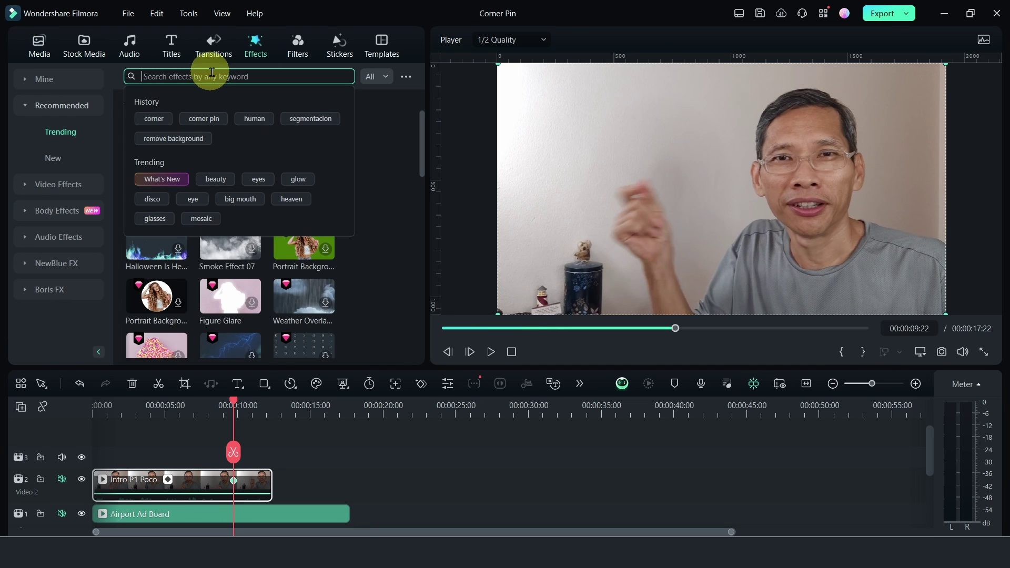
pyautogui.click(154, 118)
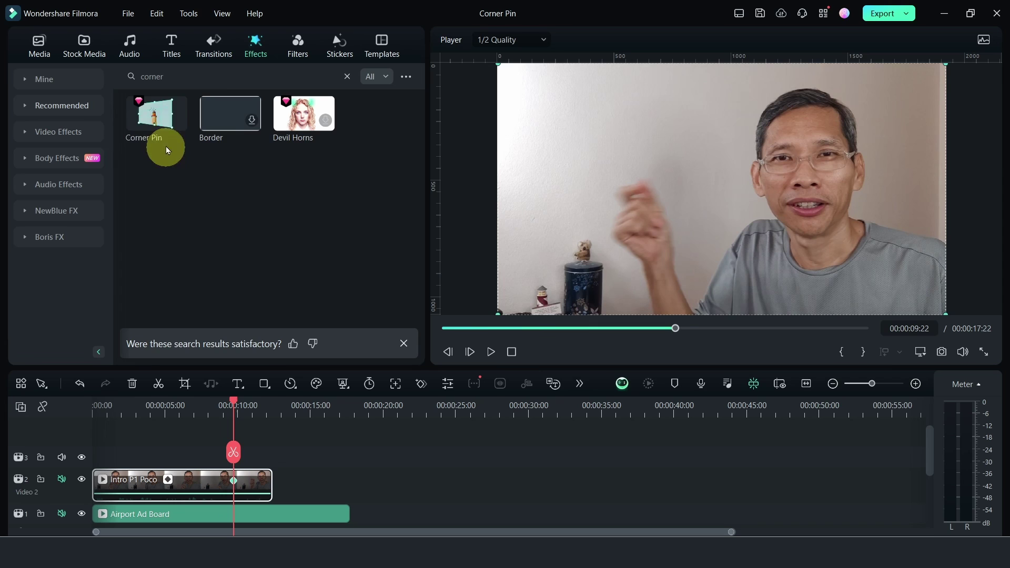
pyautogui.moveTo(150, 117); pyautogui.dragTo(181, 486)
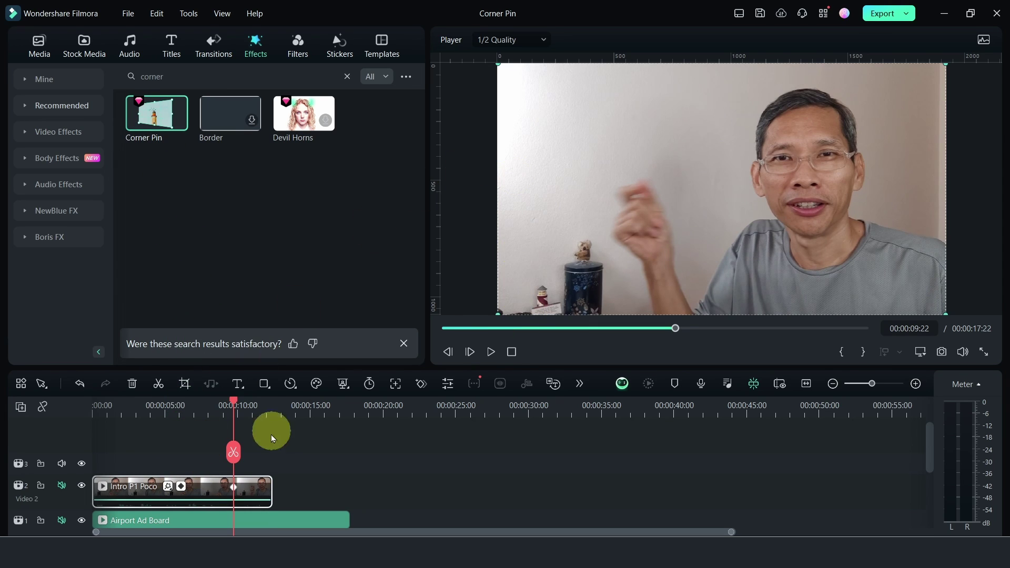
# - Show the clip's Corner Pin settings and set the player zoom level to 25%
pyautogui.doubleClick(210, 485)
pyautogui.click(223, 45)
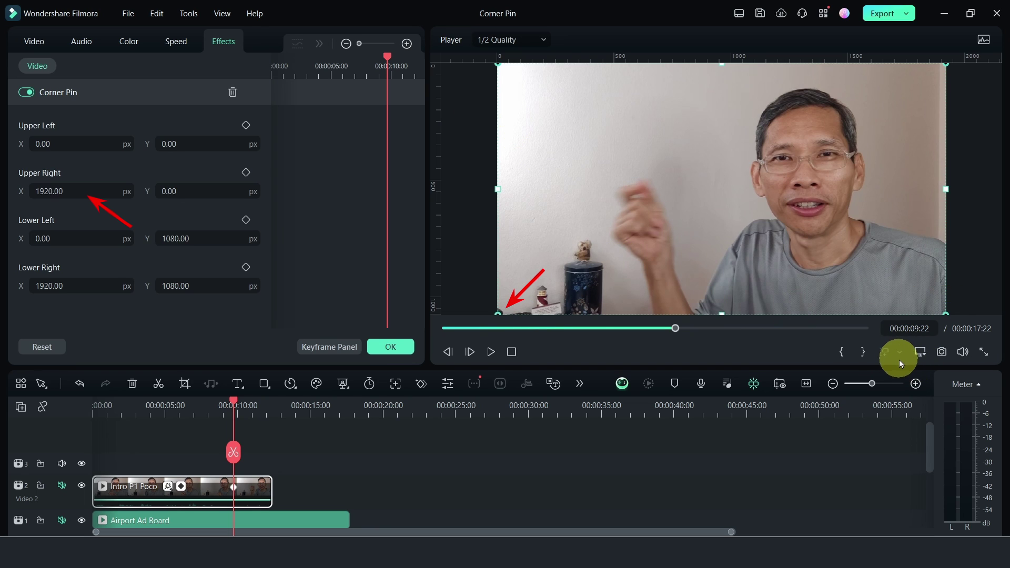
pyautogui.click(920, 351)
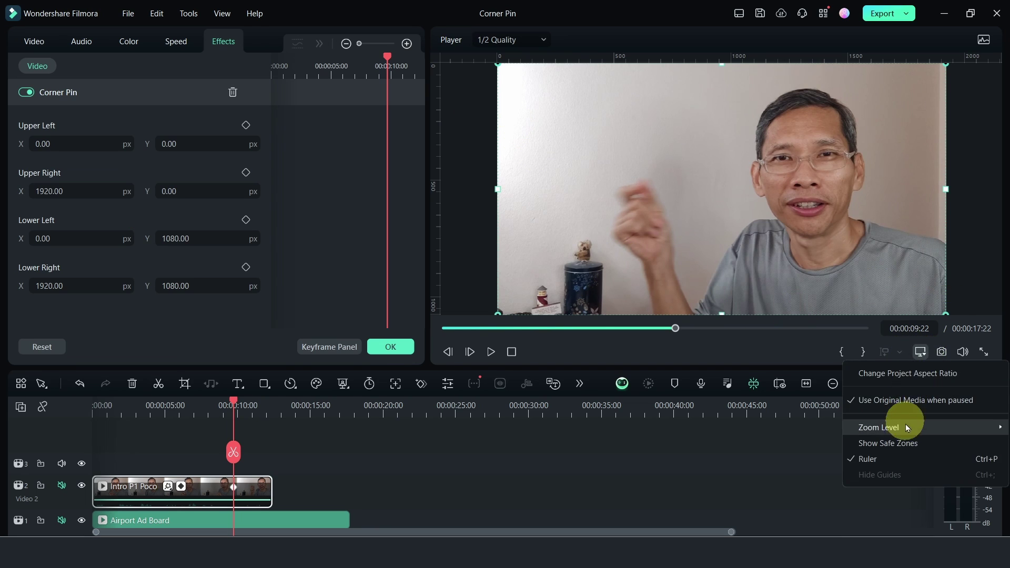
pyautogui.moveTo(906, 434)
pyautogui.click(710, 444)
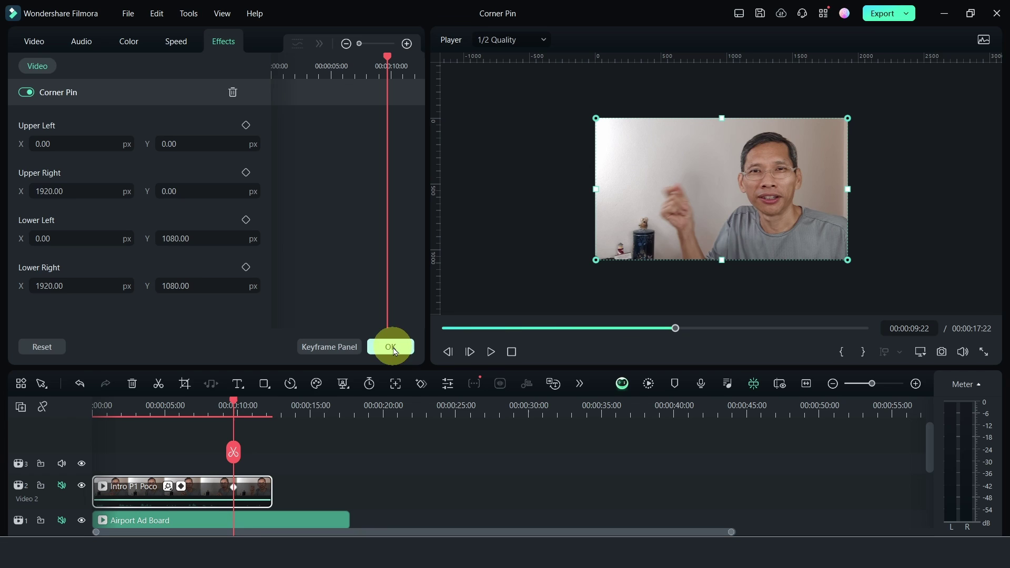
pyautogui.click(236, 403)
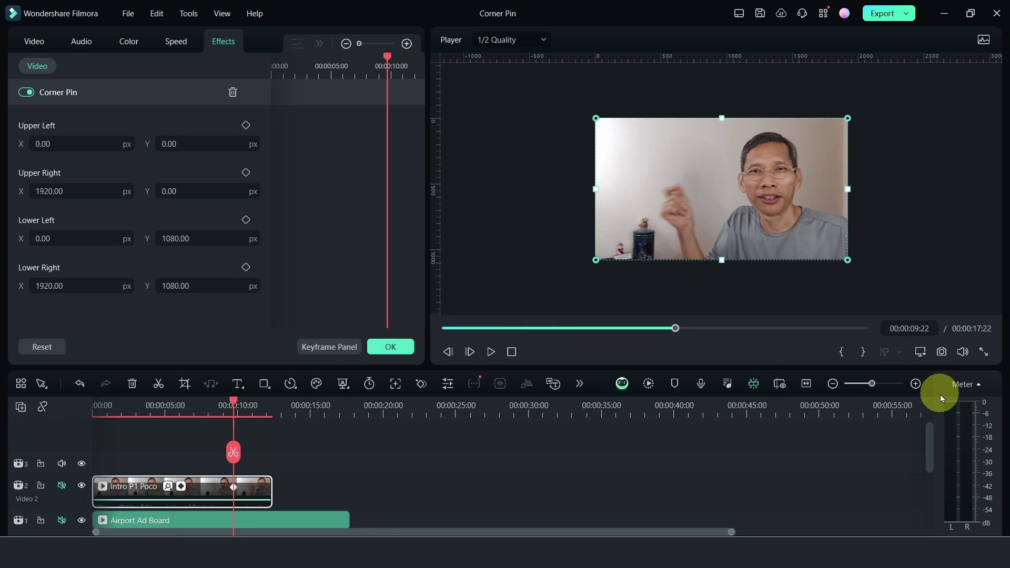
# - Keyframe all four Corner Pin corners with the playhead at 00:00:09:29
pyautogui.click(918, 388)
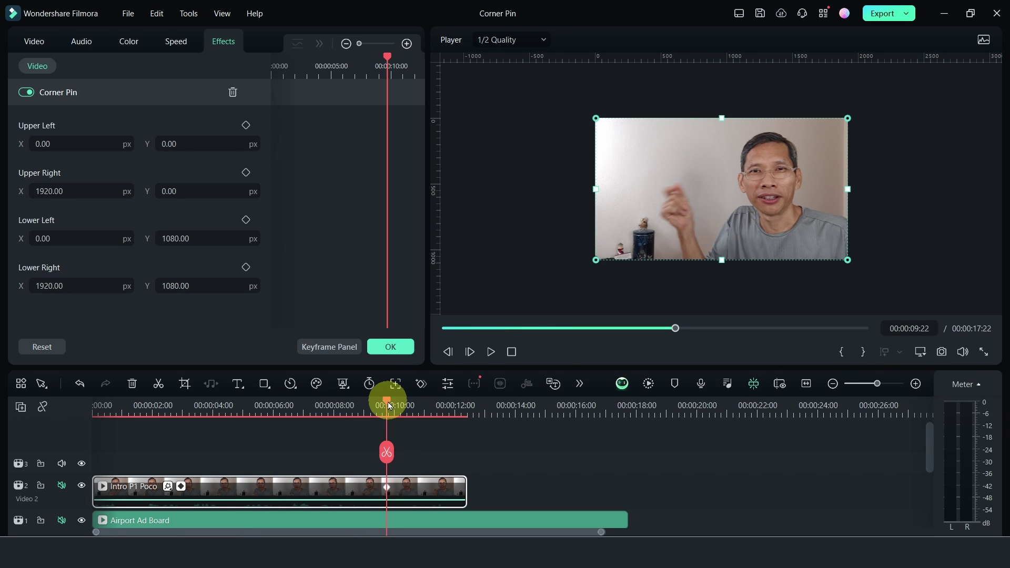
pyautogui.moveTo(390, 407); pyautogui.dragTo(387, 405)
pyautogui.click(246, 125)
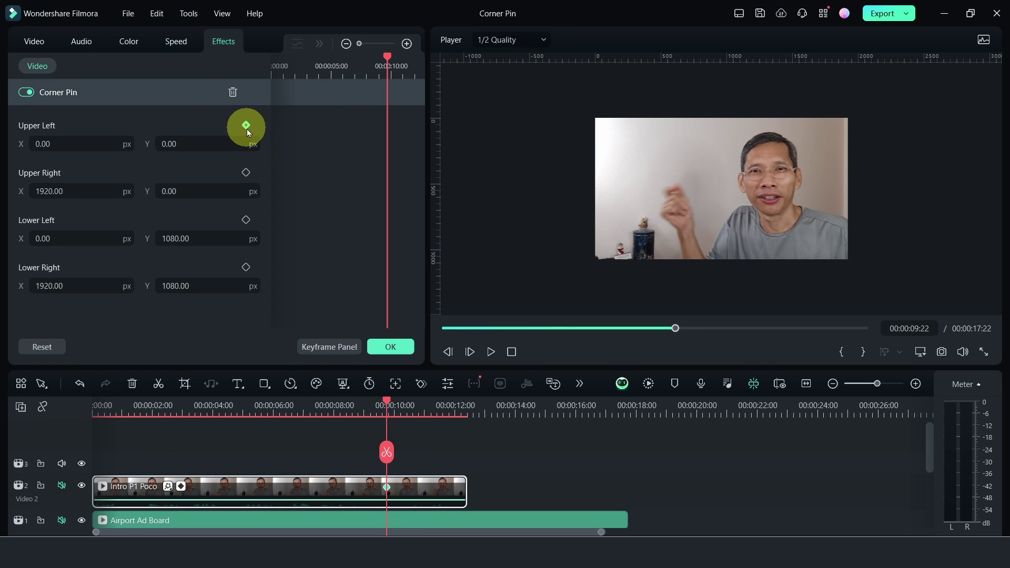
pyautogui.click(246, 173)
pyautogui.click(245, 220)
pyautogui.click(246, 267)
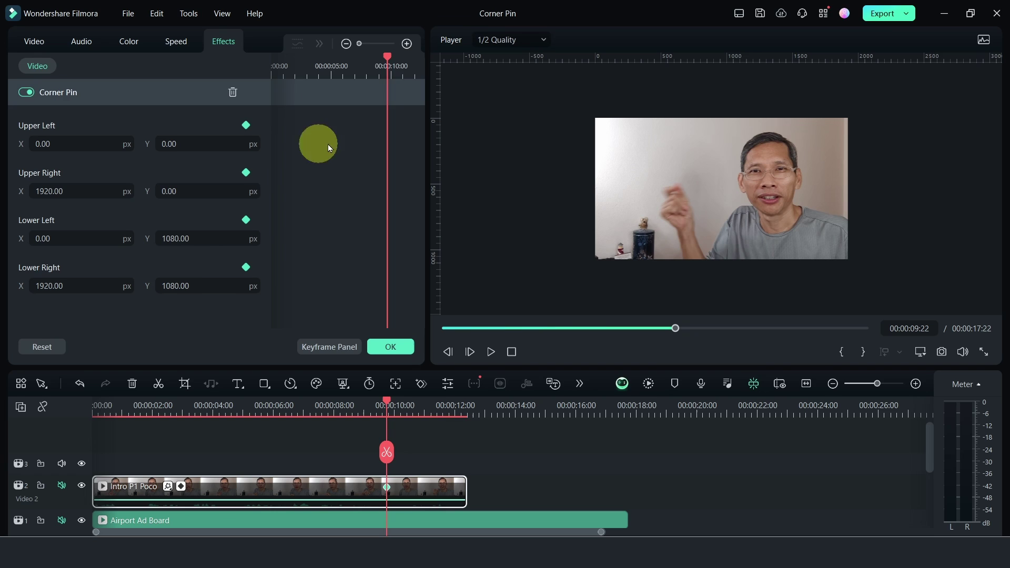
# - Keyframe all four corners again at 00:00:10:01 and select the clip in the preview
pyautogui.click(387, 404)
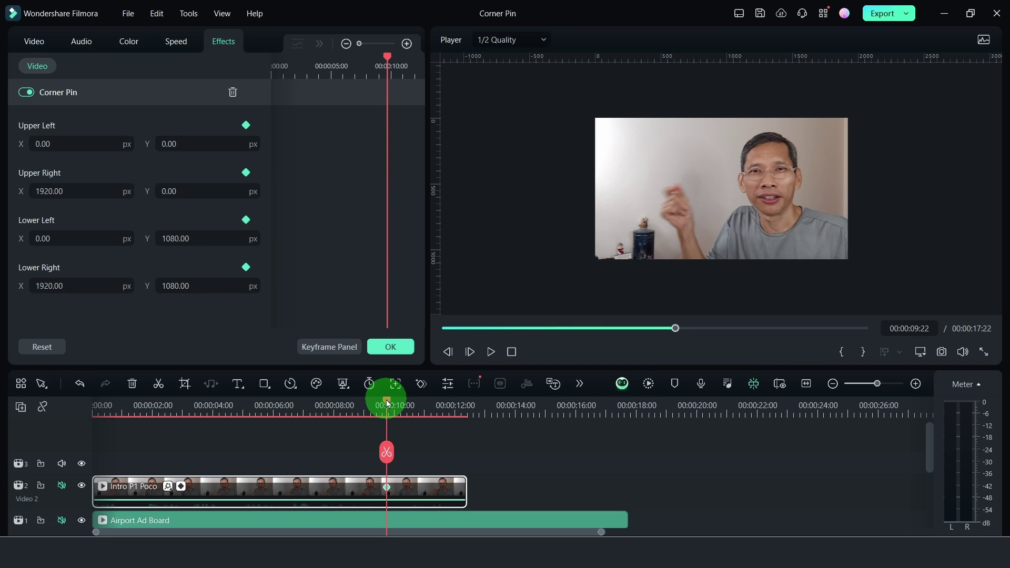
pyautogui.moveTo(387, 403); pyautogui.dragTo(406, 402)
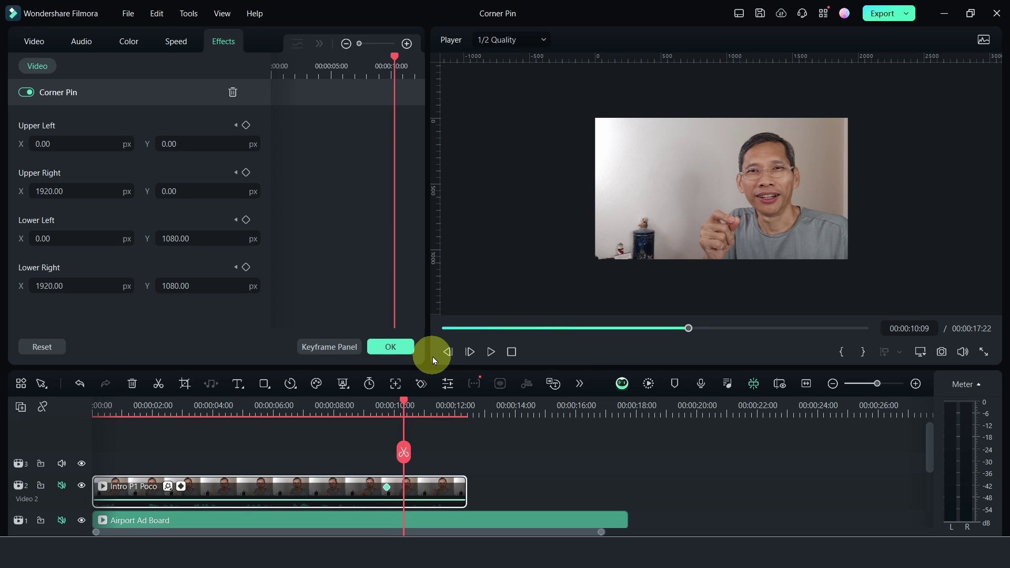
pyautogui.click(246, 125)
pyautogui.click(246, 172)
pyautogui.click(246, 220)
pyautogui.click(246, 267)
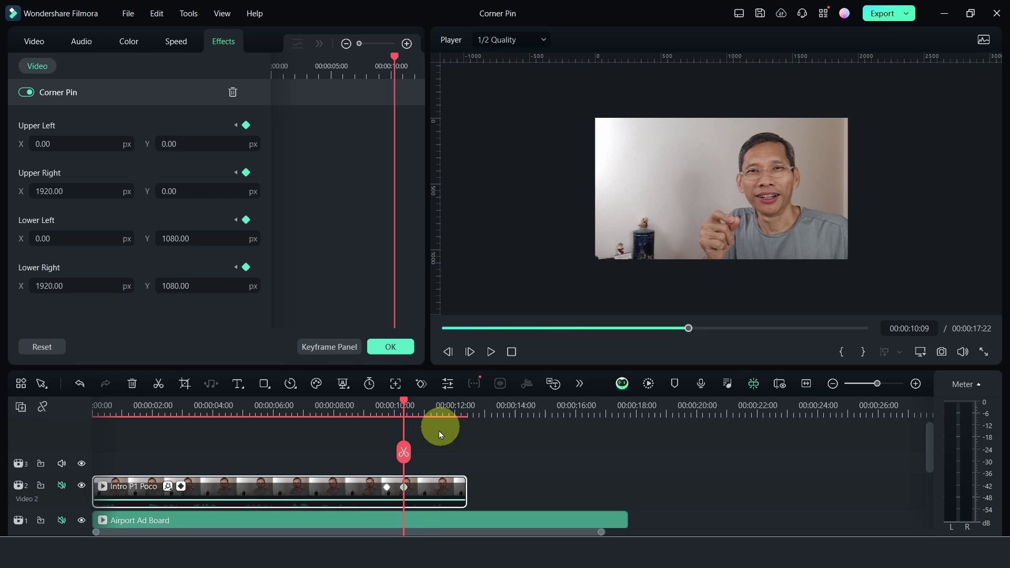
pyautogui.click(657, 197)
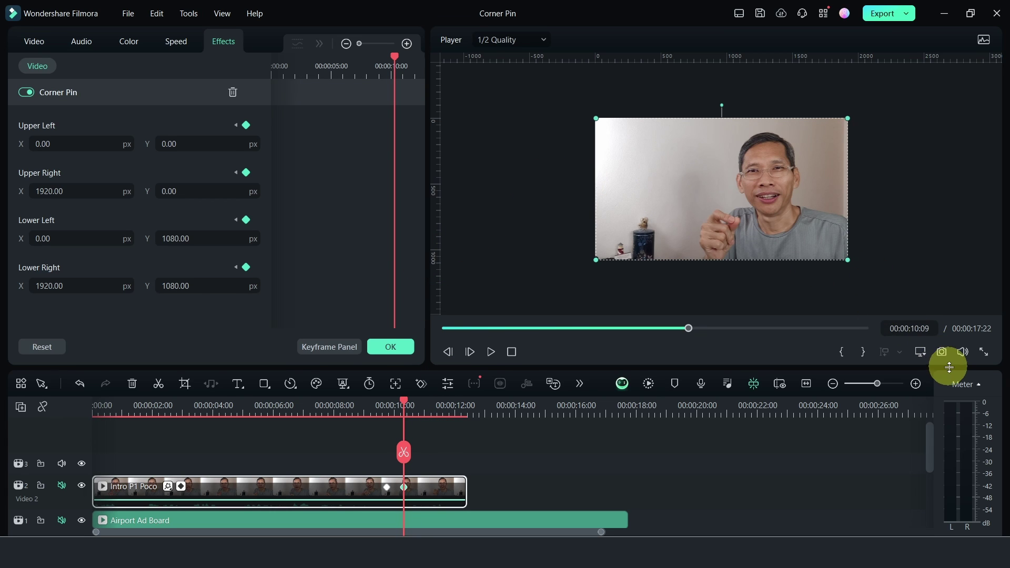
pyautogui.click(920, 351)
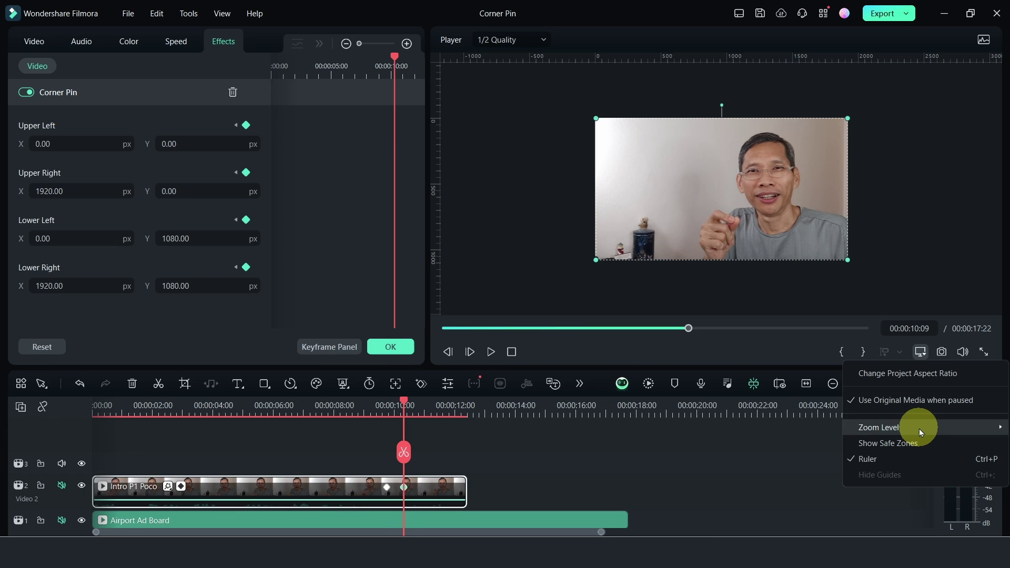
# - Fit the preview and drag the four Corner Pin corners onto the ad board's corners
pyautogui.moveTo(920, 429)
pyautogui.click(707, 418)
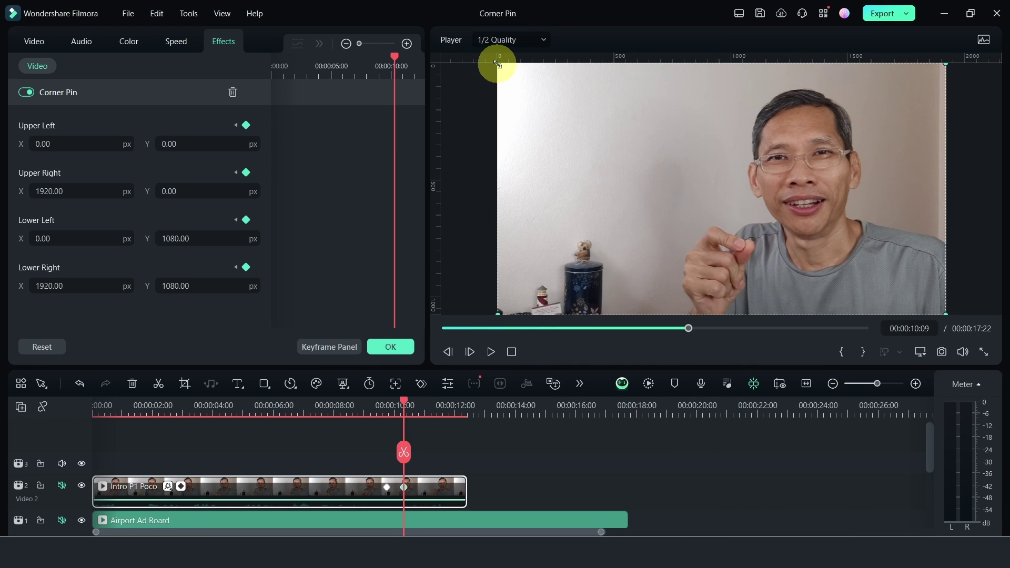
pyautogui.moveTo(497, 63); pyautogui.dragTo(635, 91)
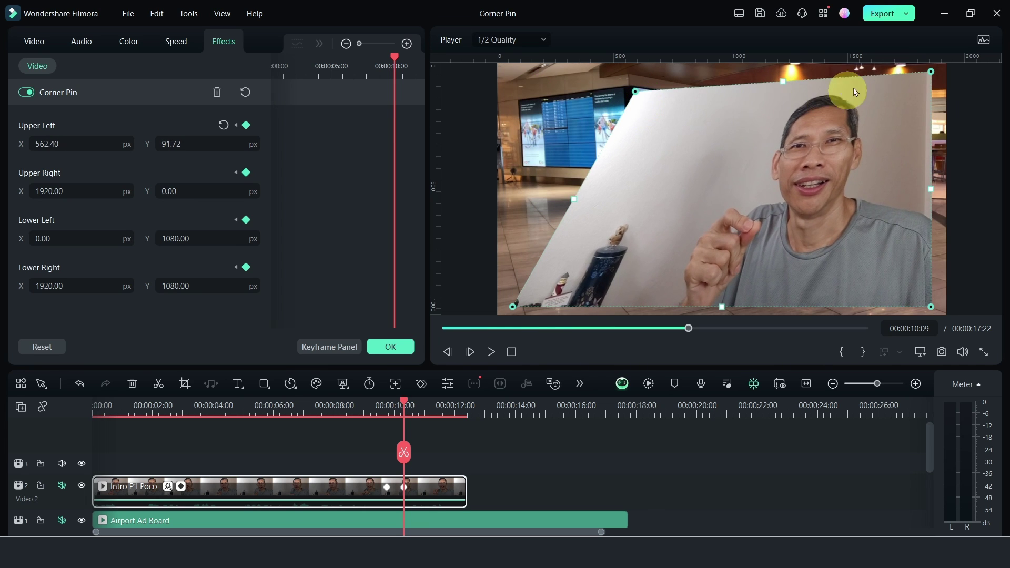
pyautogui.moveTo(514, 307); pyautogui.dragTo(640, 168)
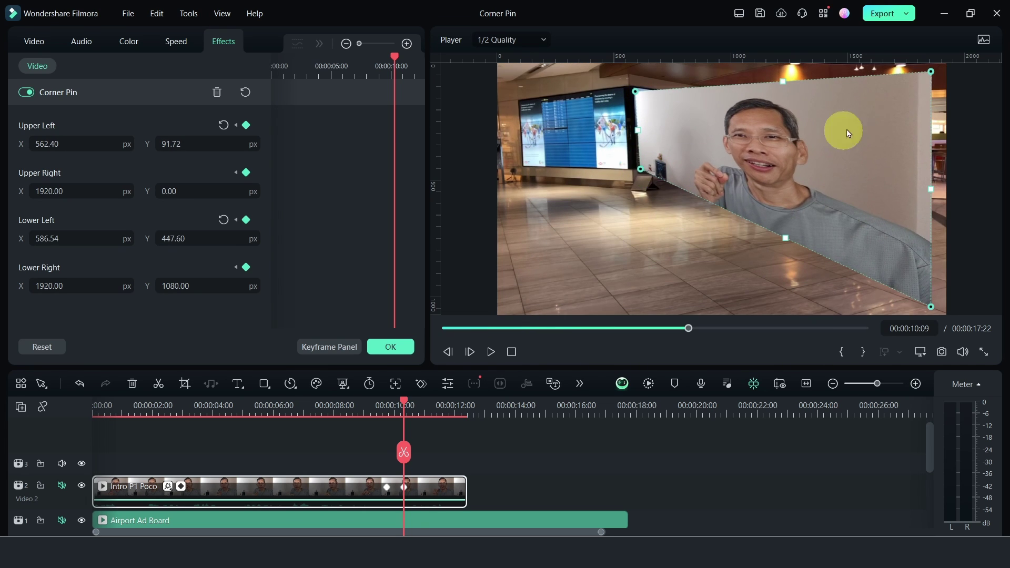
pyautogui.moveTo(930, 71); pyautogui.dragTo(804, 110)
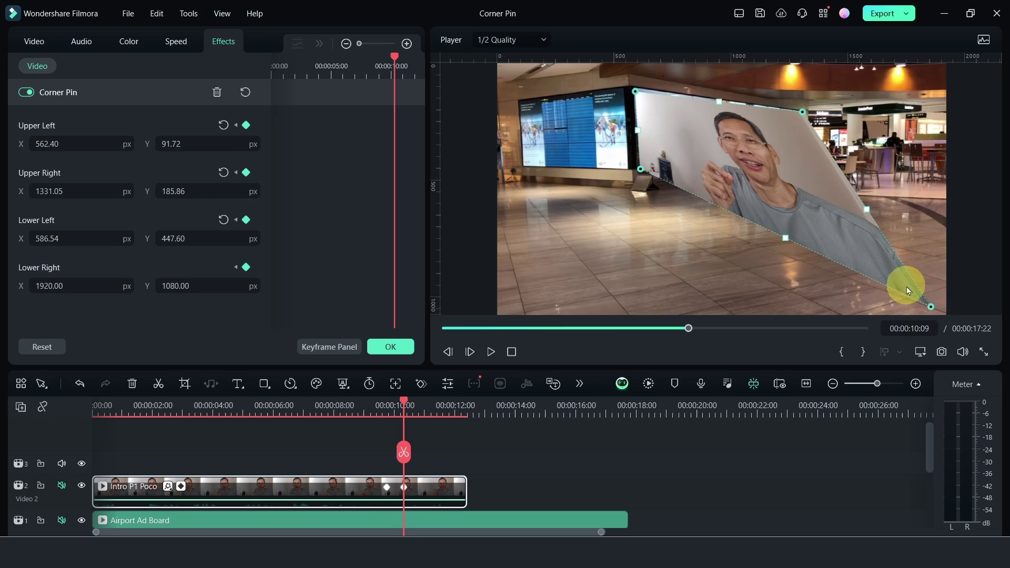
pyautogui.moveTo(925, 303); pyautogui.dragTo(801, 158)
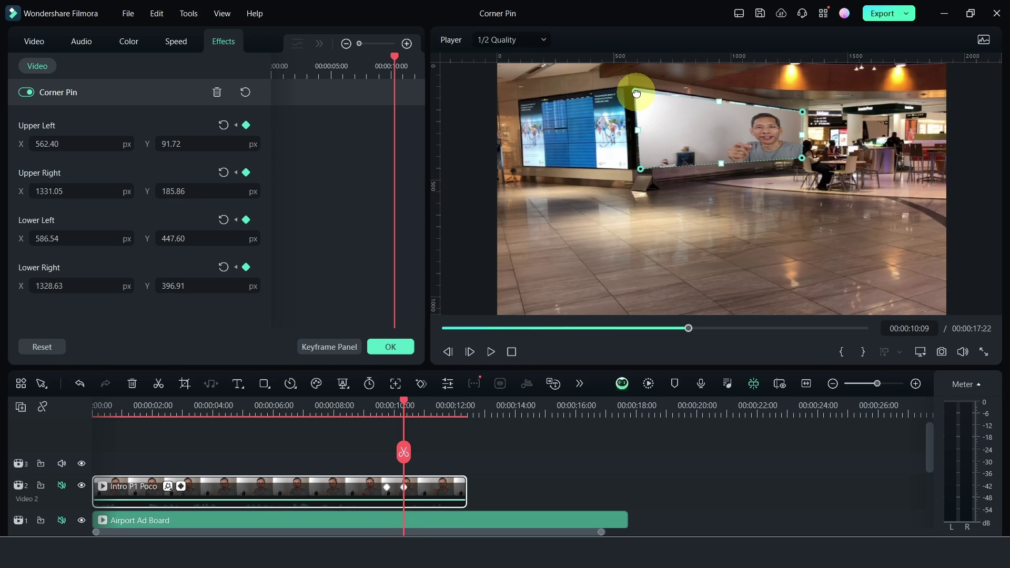
pyautogui.moveTo(637, 92); pyautogui.dragTo(635, 88)
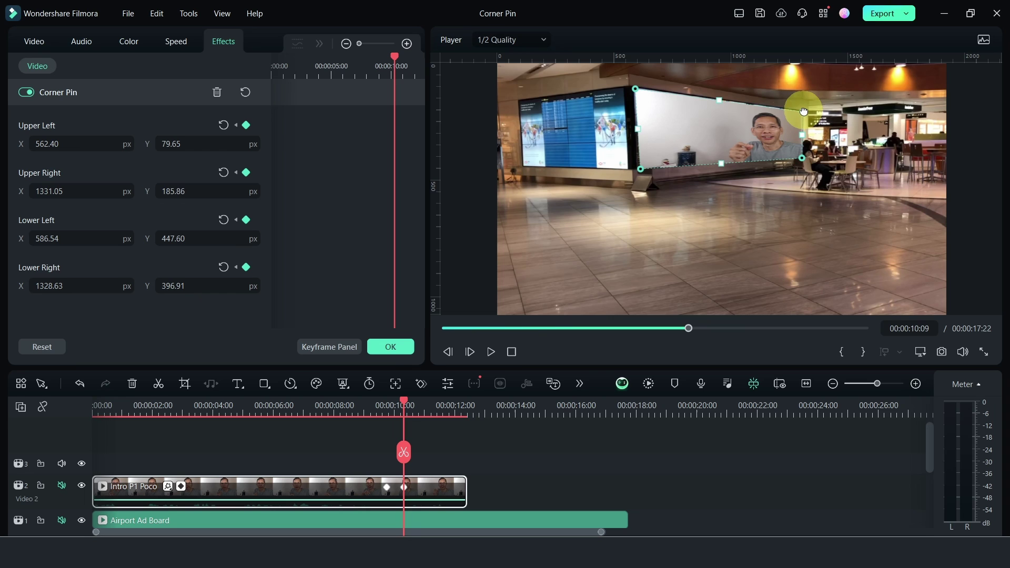
pyautogui.moveTo(803, 111); pyautogui.dragTo(801, 109)
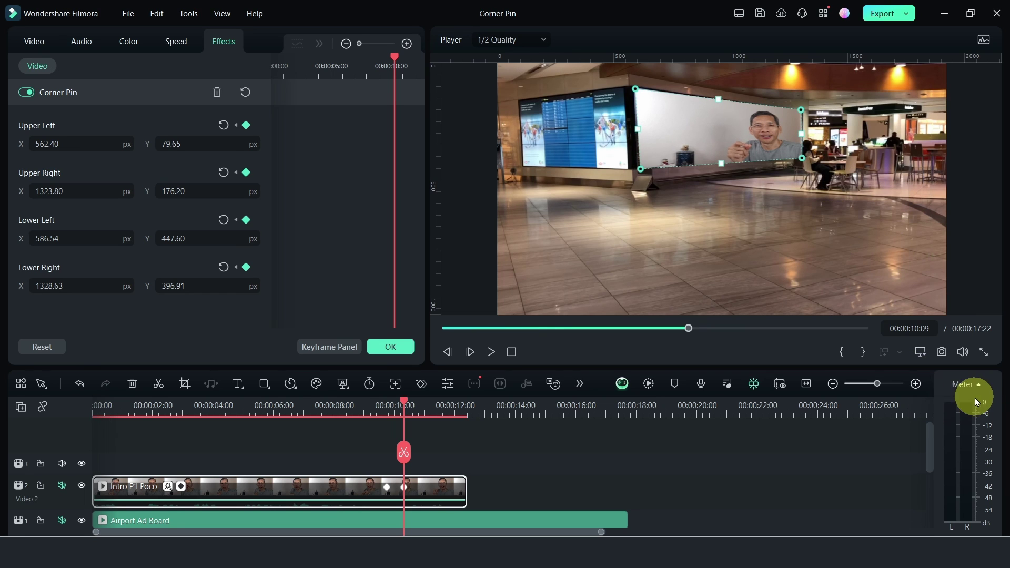
# - Zoom the preview in, fine-tune the right and lower-left corners on the board, and confirm
pyautogui.click(921, 351)
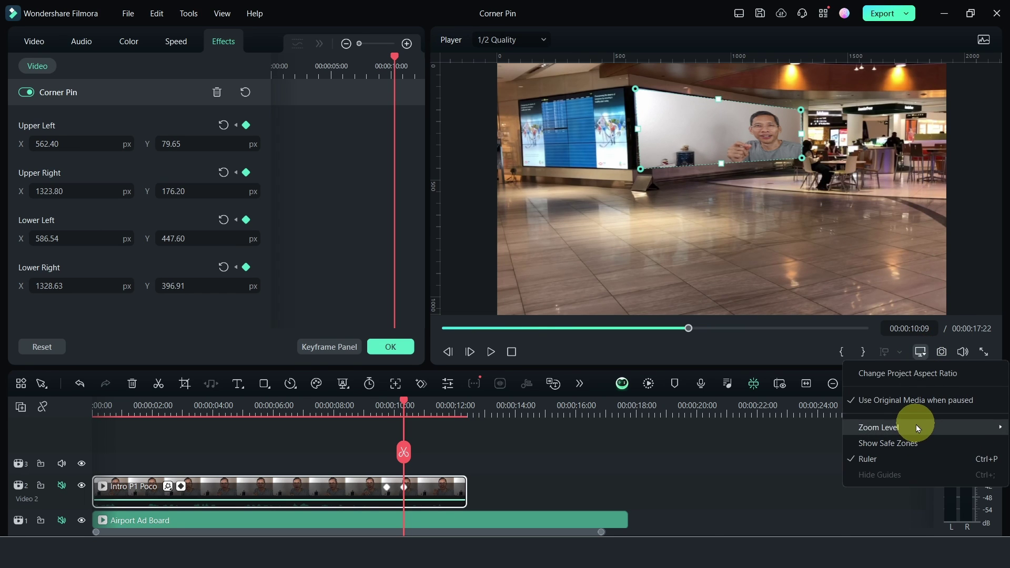
pyautogui.moveTo(913, 425)
pyautogui.click(727, 478)
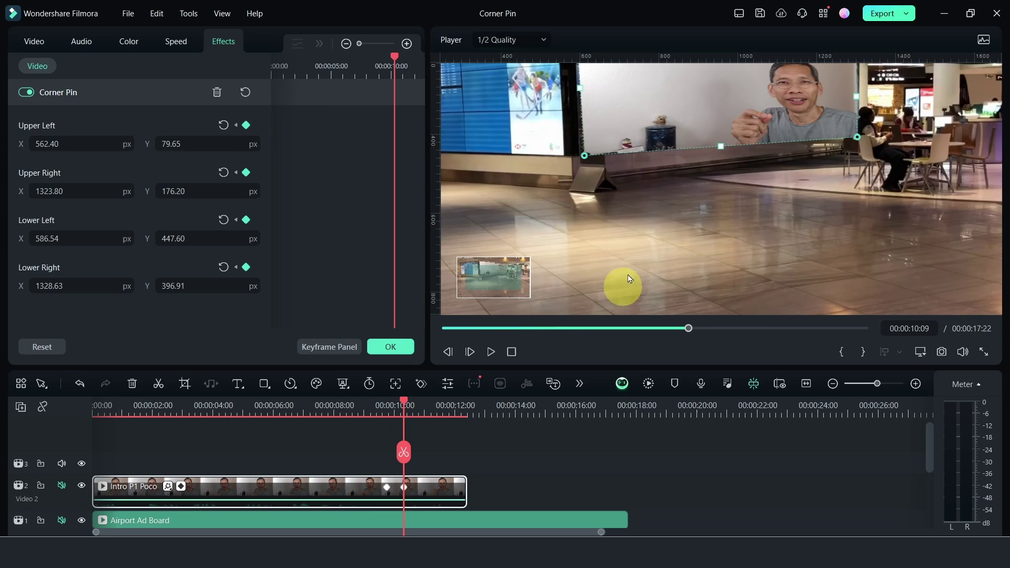
pyautogui.moveTo(485, 275); pyautogui.dragTo(490, 267)
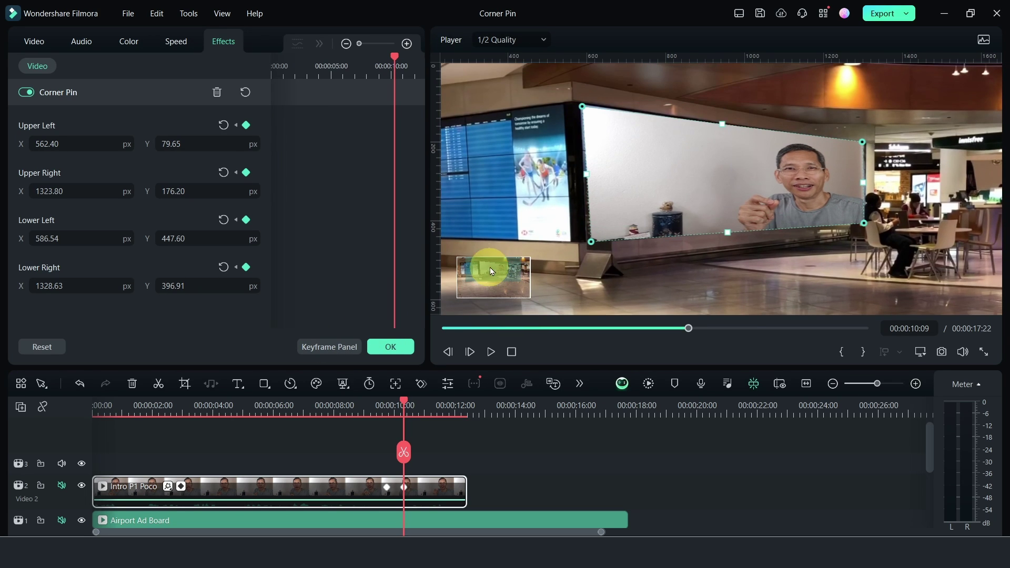
pyautogui.moveTo(866, 144); pyautogui.dragTo(867, 146)
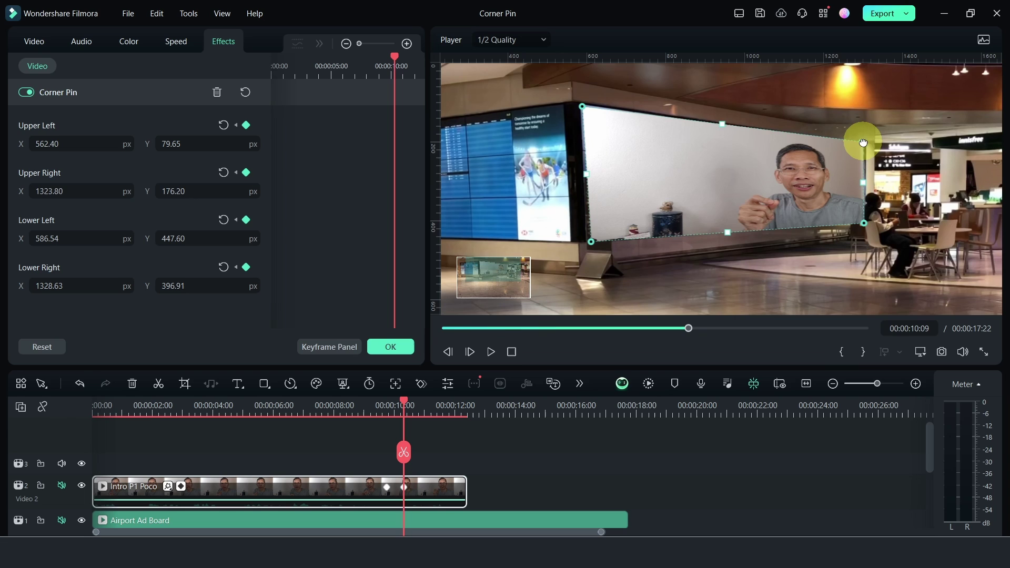
pyautogui.moveTo(866, 143); pyautogui.dragTo(866, 144)
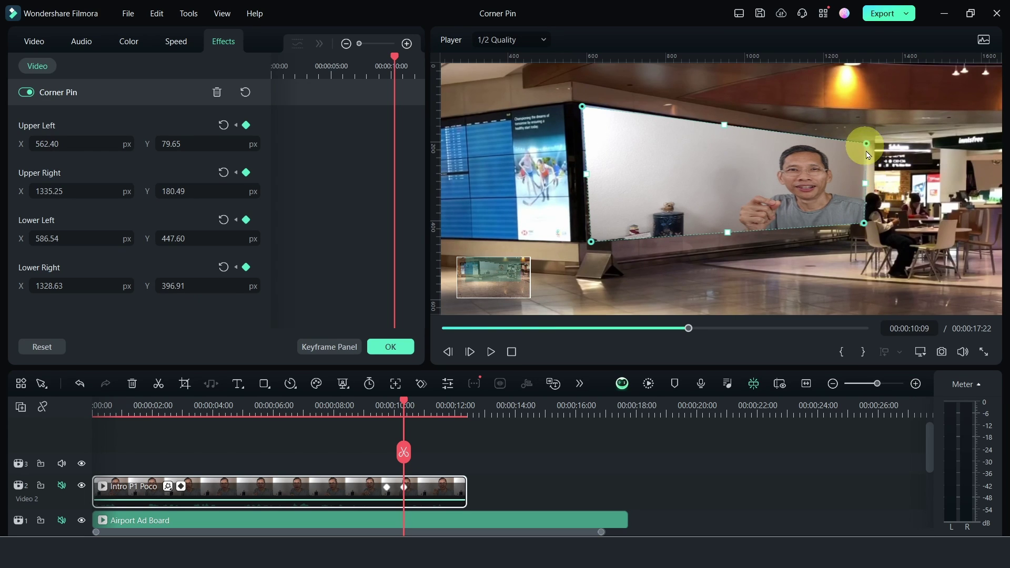
pyautogui.moveTo(865, 224); pyautogui.dragTo(868, 224)
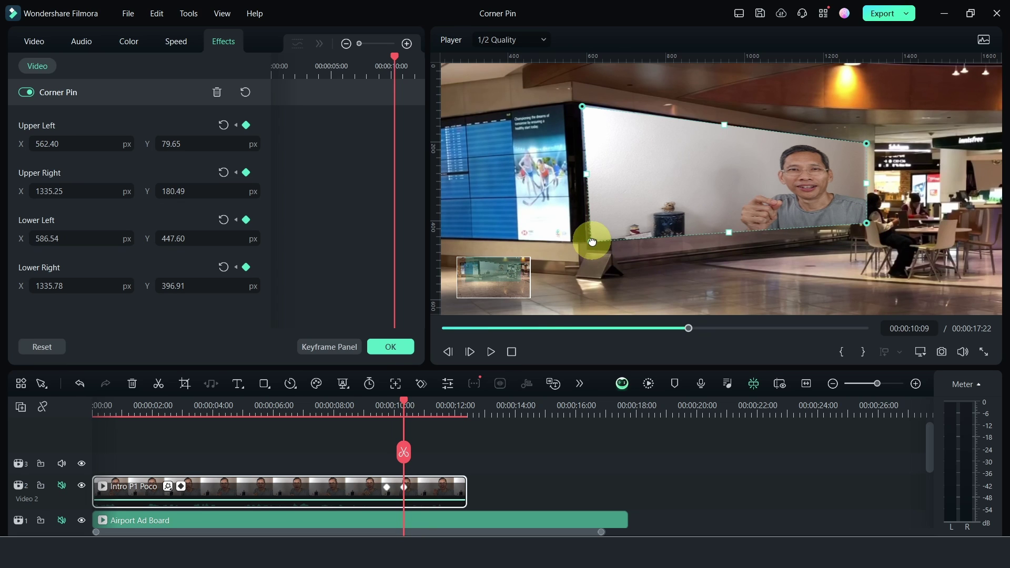
pyautogui.moveTo(592, 242); pyautogui.dragTo(586, 243)
pyautogui.click(391, 347)
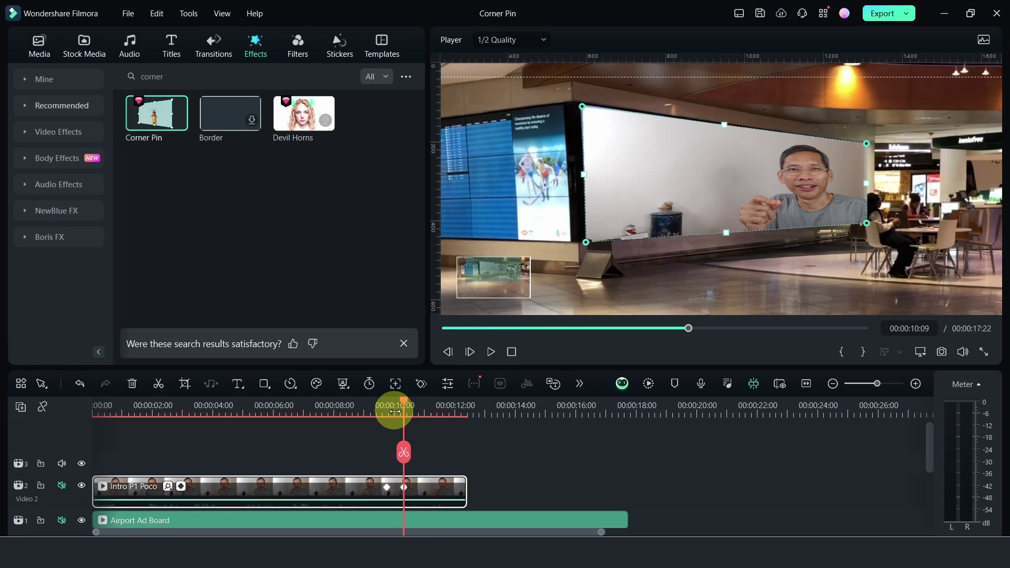
# - Fit the preview, play from 00:00:09:18 to check the corner-pin move, and return to 09:22
pyautogui.click(382, 414)
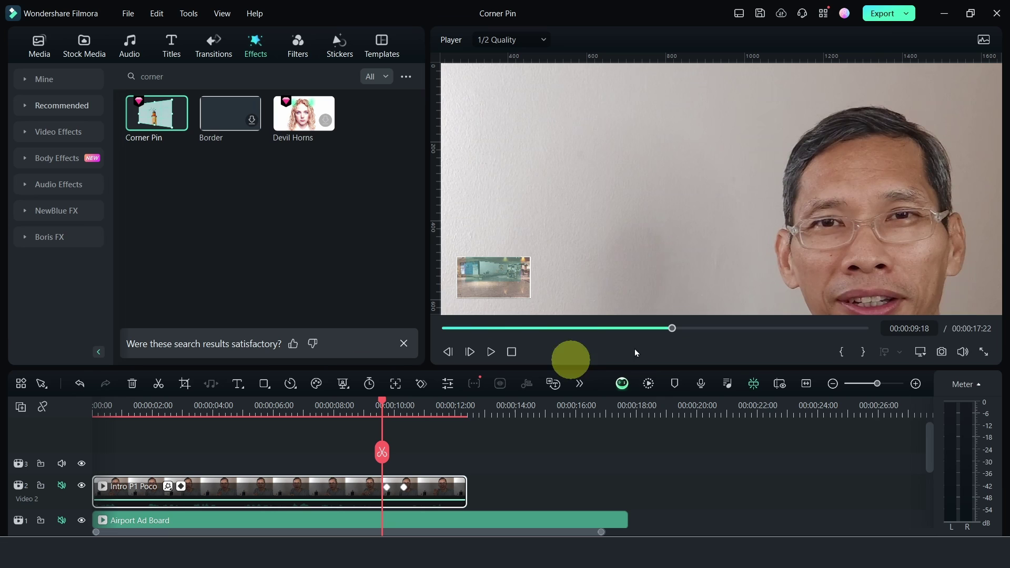
pyautogui.click(920, 352)
pyautogui.moveTo(868, 426)
pyautogui.click(778, 413)
pyautogui.press('space')
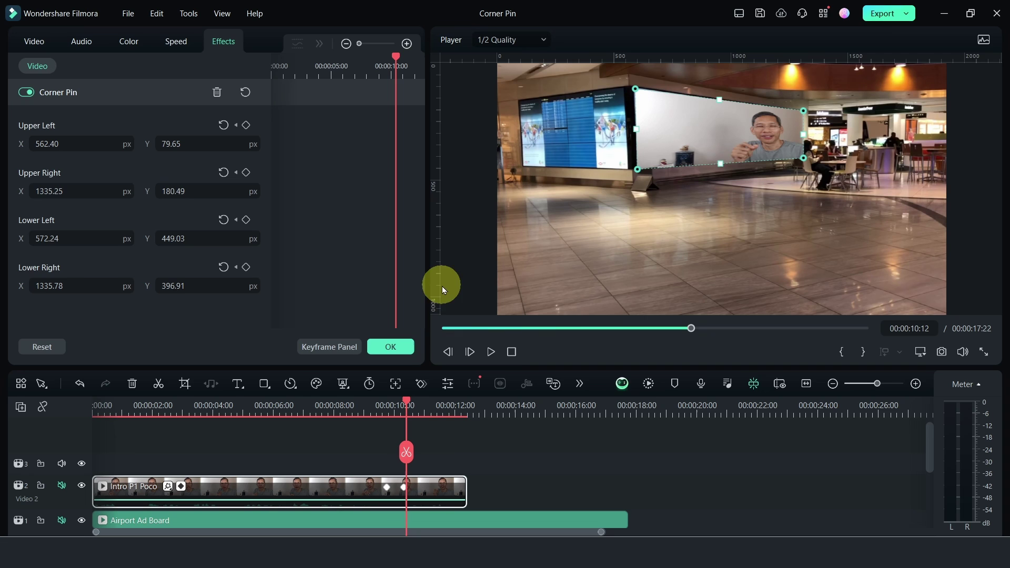
pyautogui.moveTo(407, 403); pyautogui.dragTo(387, 406)
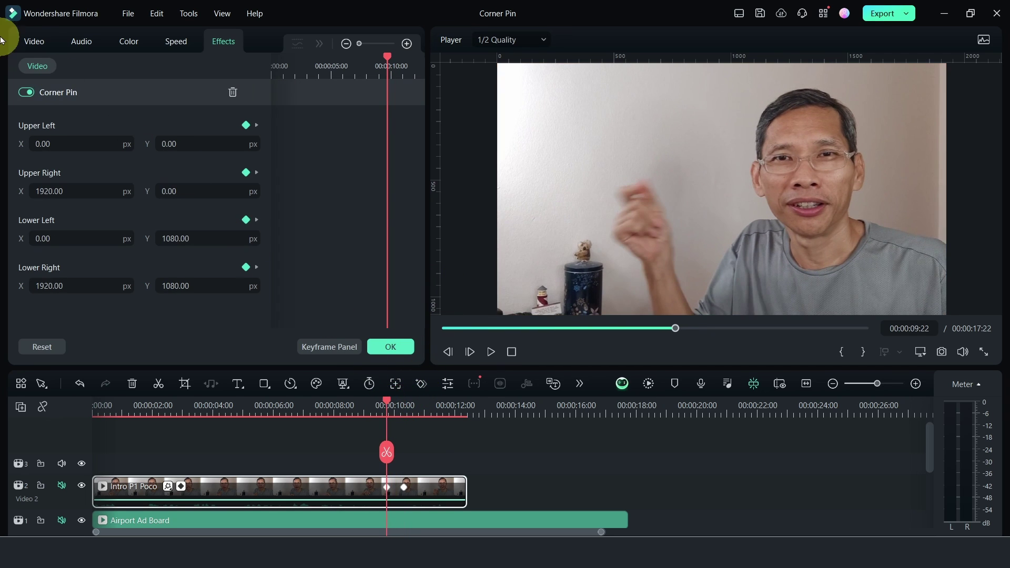
# - Show the Scale and Position keyframe graph, zoomed in and widened, at 09:28
pyautogui.click(35, 49)
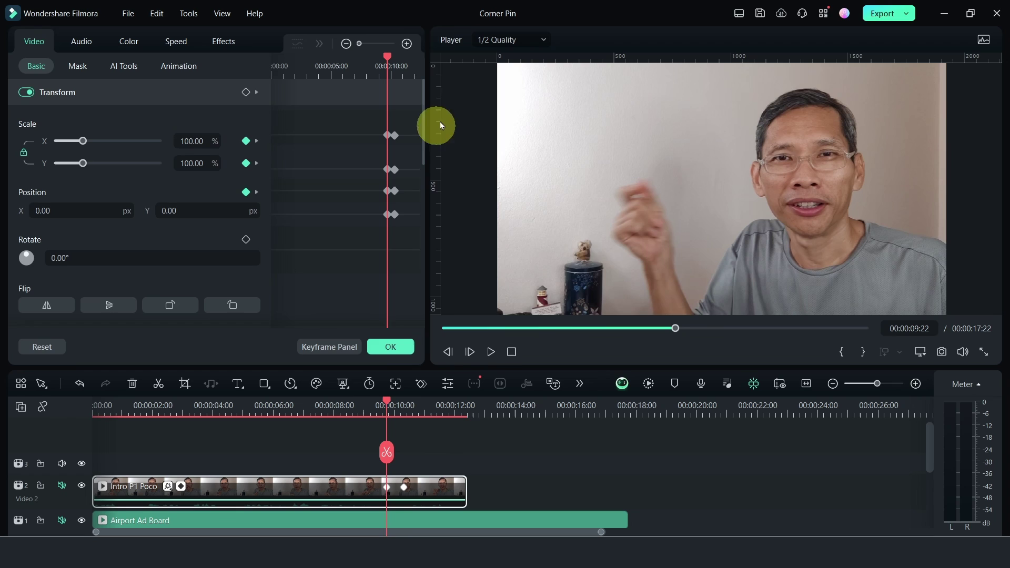
pyautogui.click(410, 47)
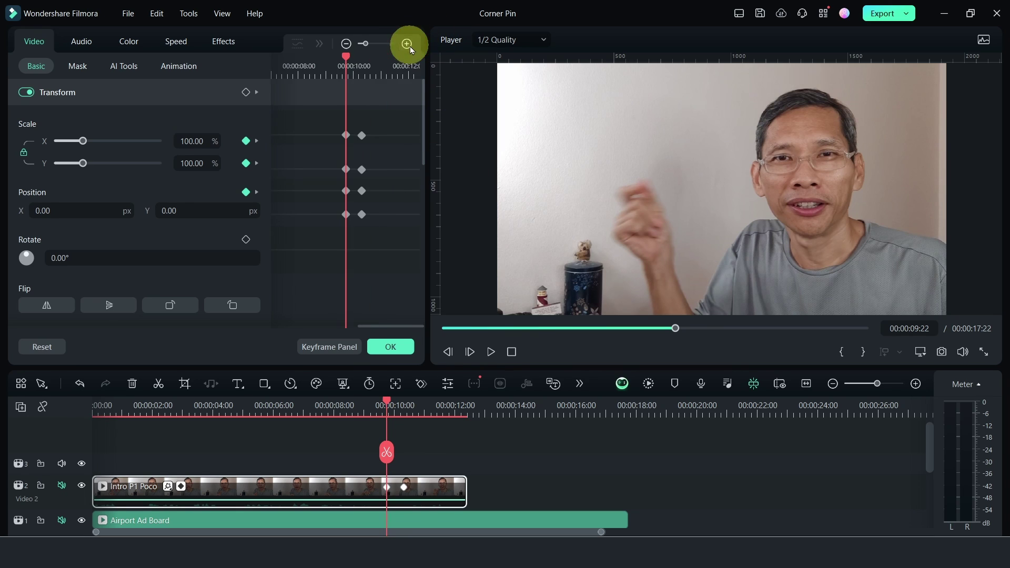
pyautogui.click(407, 44)
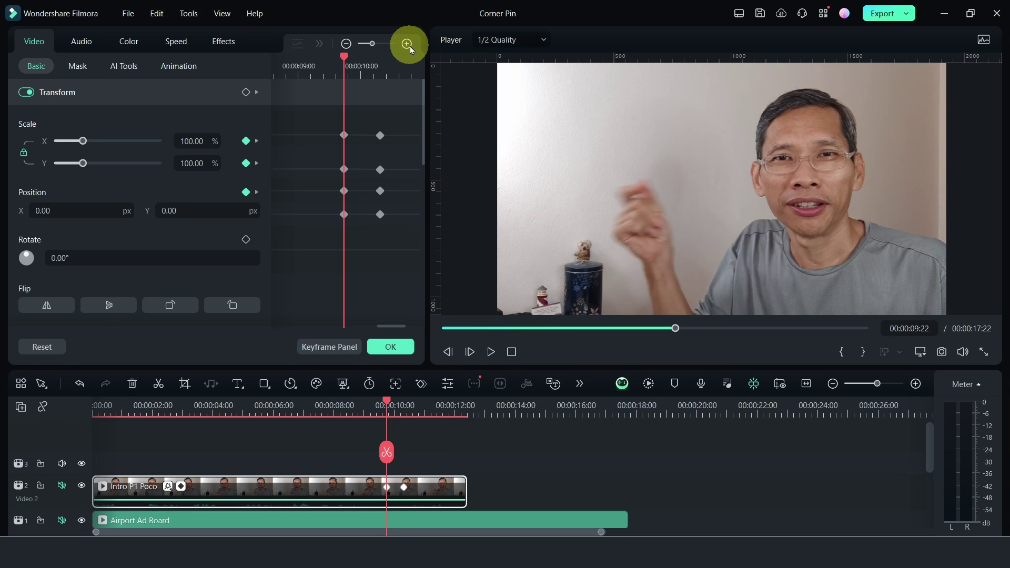
pyautogui.click(225, 190)
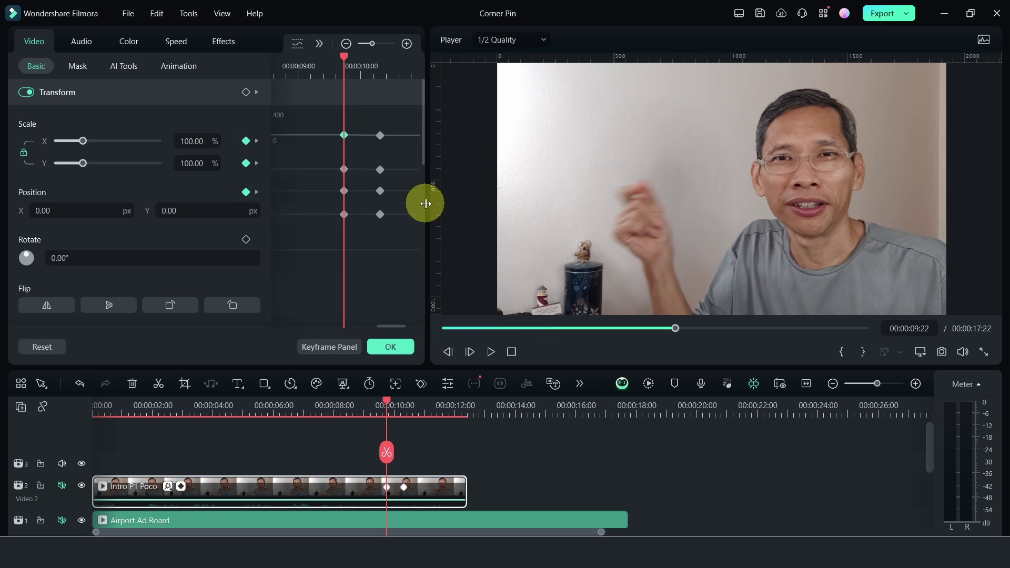
pyautogui.moveTo(425, 203); pyautogui.dragTo(534, 203)
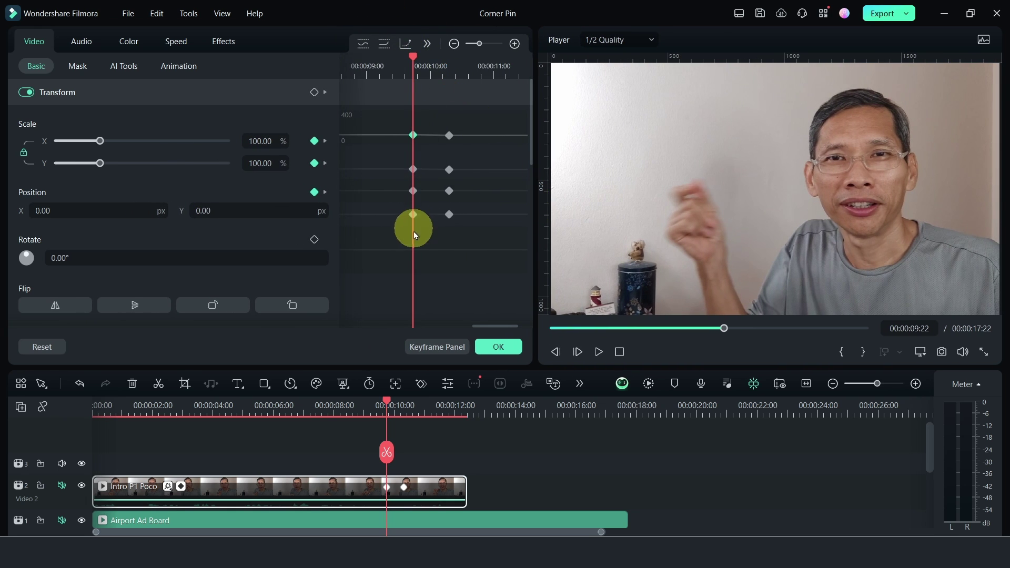
pyautogui.moveTo(412, 55)
pyautogui.mouseDown()
pyautogui.moveTo(451, 53)
pyautogui.moveTo(416, 61)
pyautogui.mouseUp()
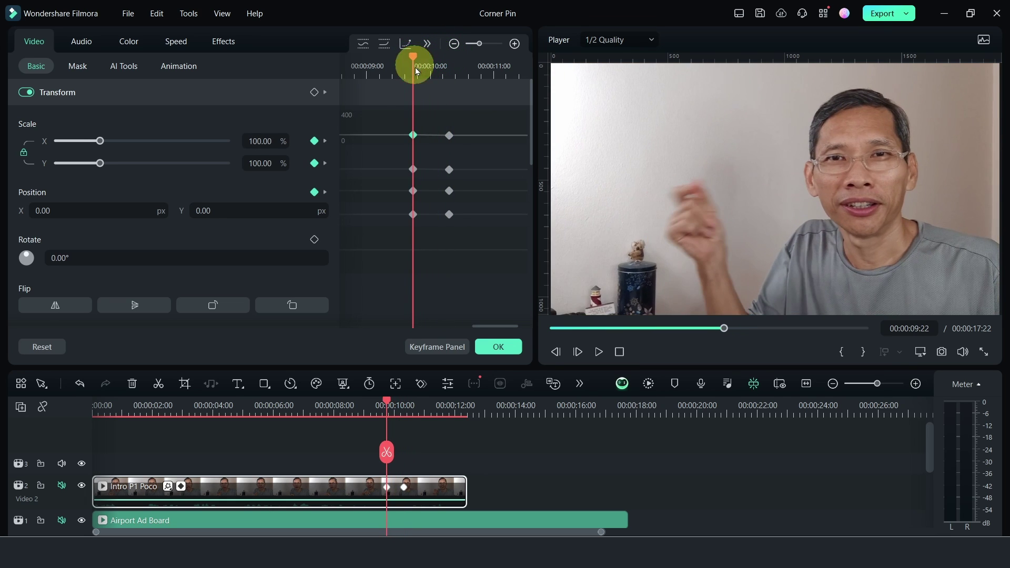
# - Apply Ease out to the first keyframes and Ease in to the final keyframes
pyautogui.moveTo(405, 236); pyautogui.dragTo(424, 115)
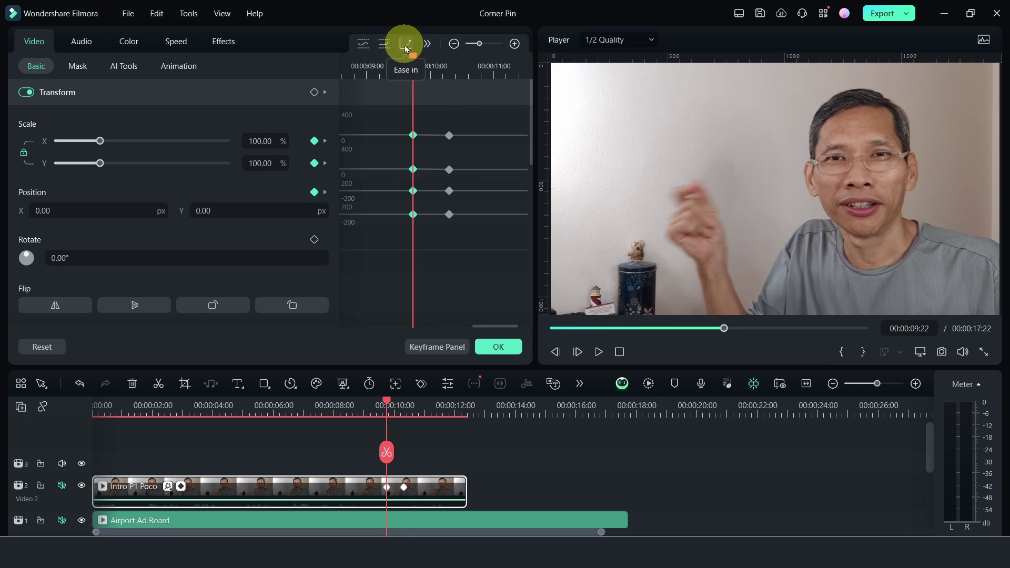
pyautogui.click(427, 48)
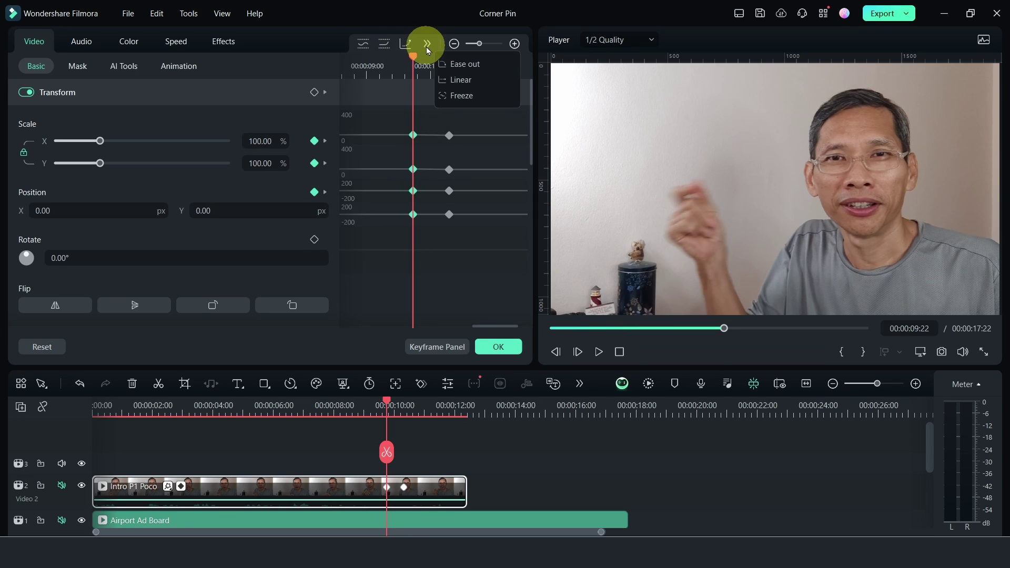
pyautogui.click(450, 64)
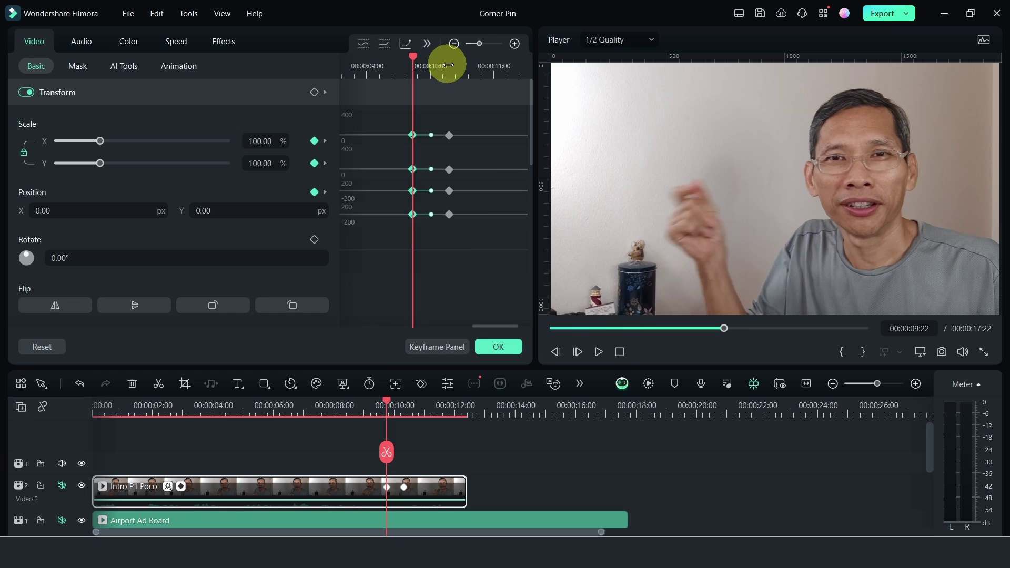
pyautogui.moveTo(445, 235); pyautogui.dragTo(460, 119)
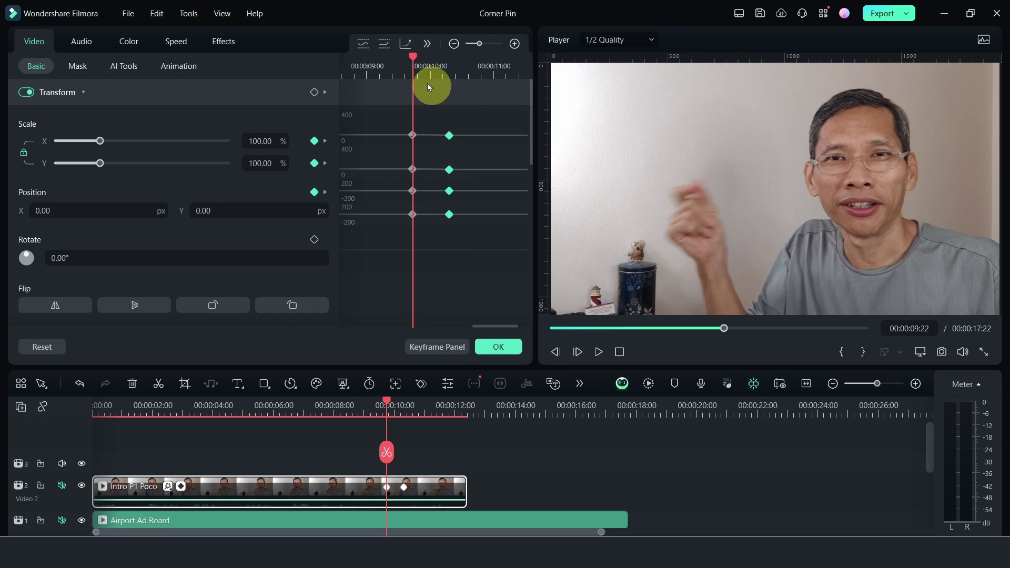
pyautogui.click(406, 45)
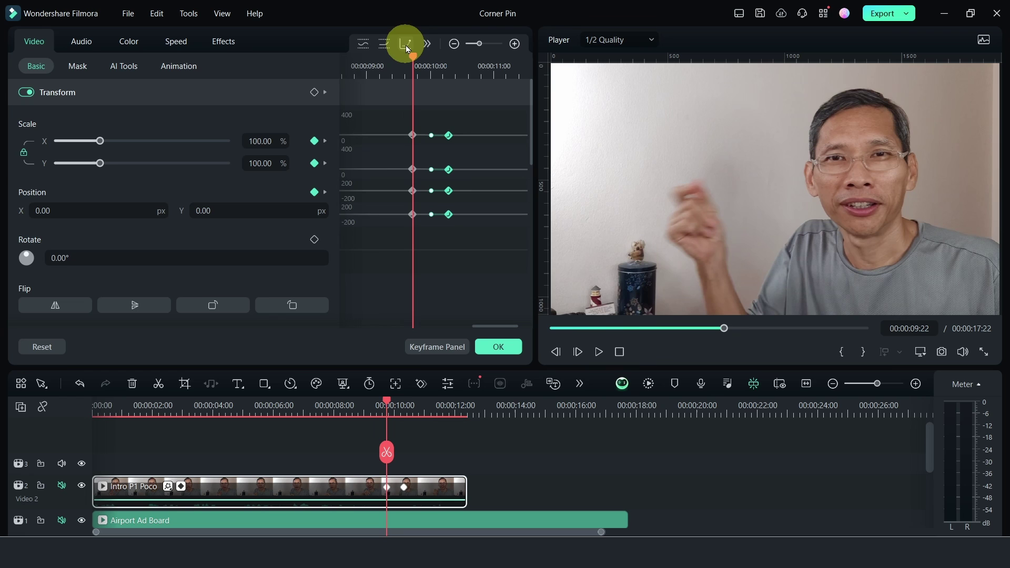
# - Confirm the easing and play back the eased zoom from 09:07
pyautogui.click(489, 348)
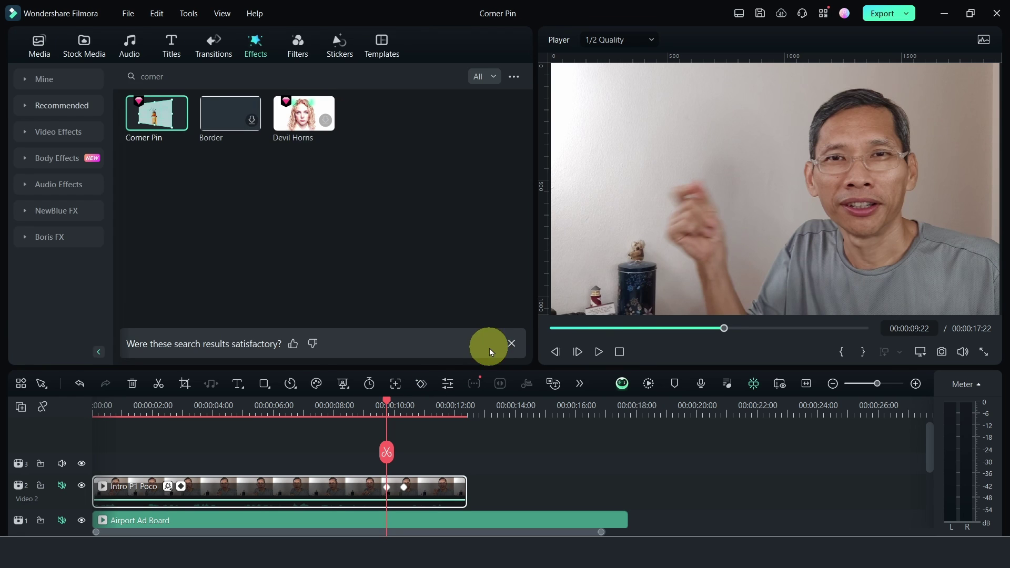
pyautogui.click(372, 405)
pyautogui.press('space')
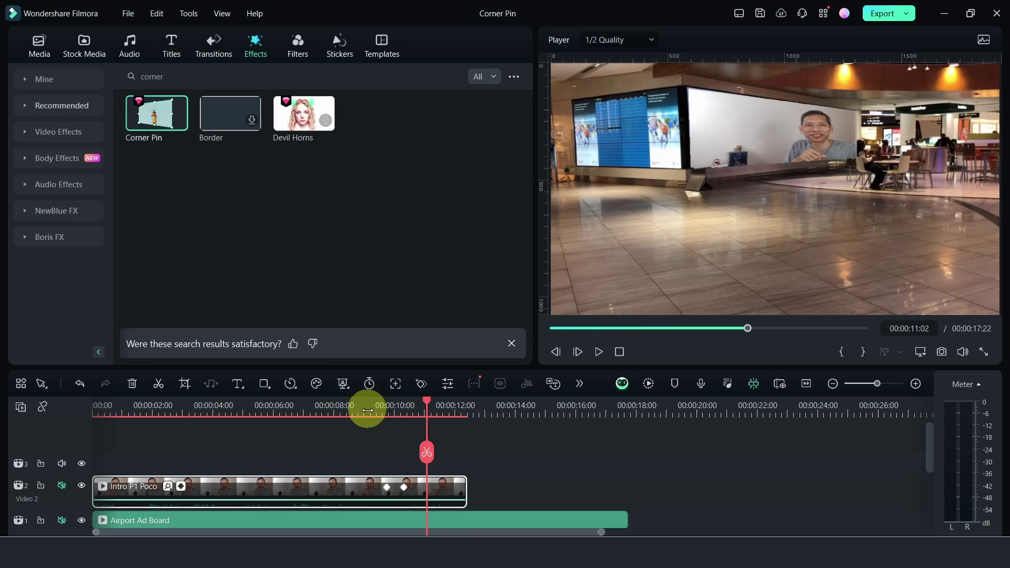
pyautogui.click(365, 408)
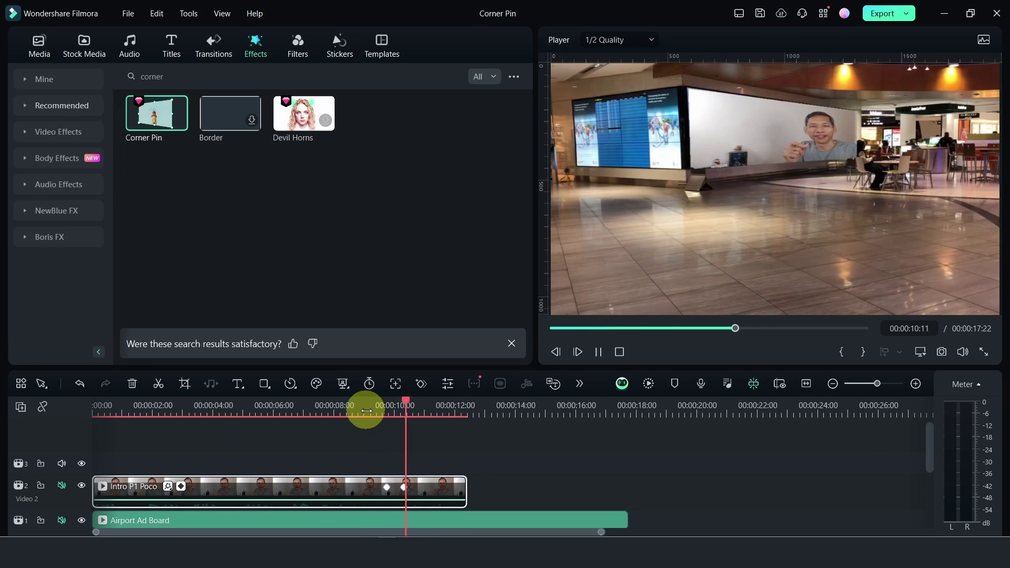
pyautogui.click(387, 487)
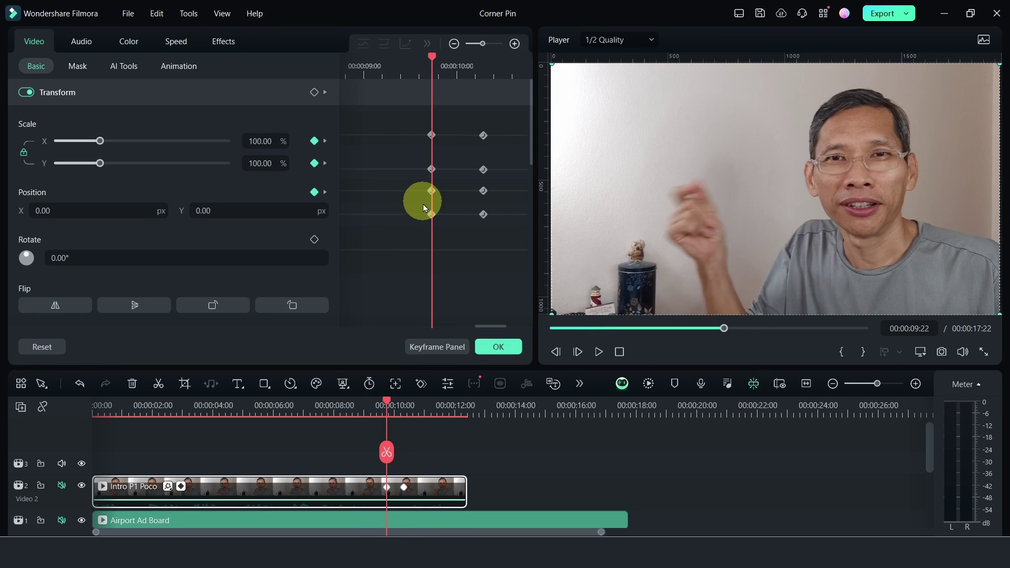
# - Drag the Scale and Position curves' bezier ease handles and replay the zoom from 09:07
pyautogui.moveTo(422, 224); pyautogui.dragTo(438, 108)
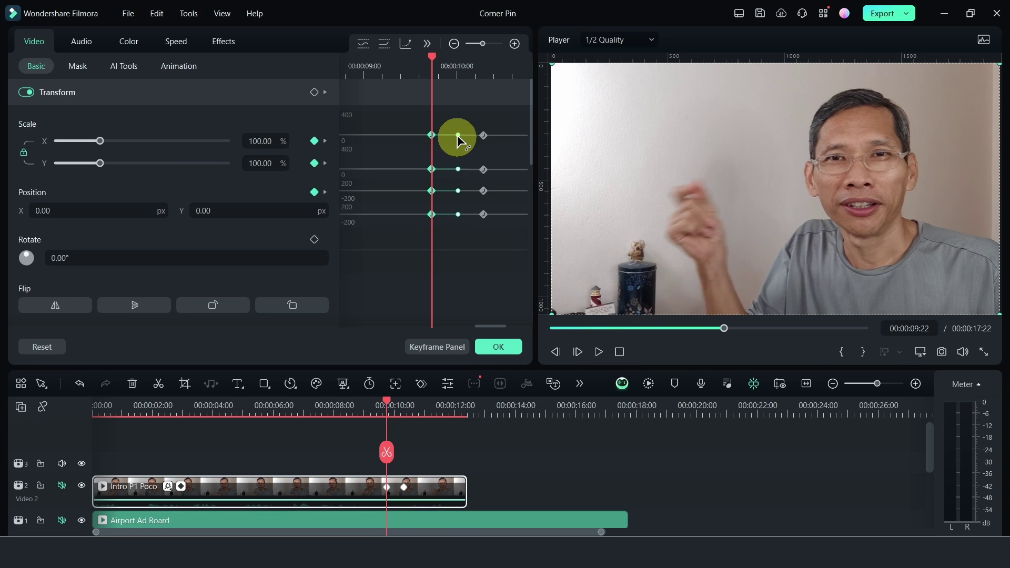
pyautogui.moveTo(457, 134); pyautogui.dragTo(456, 131)
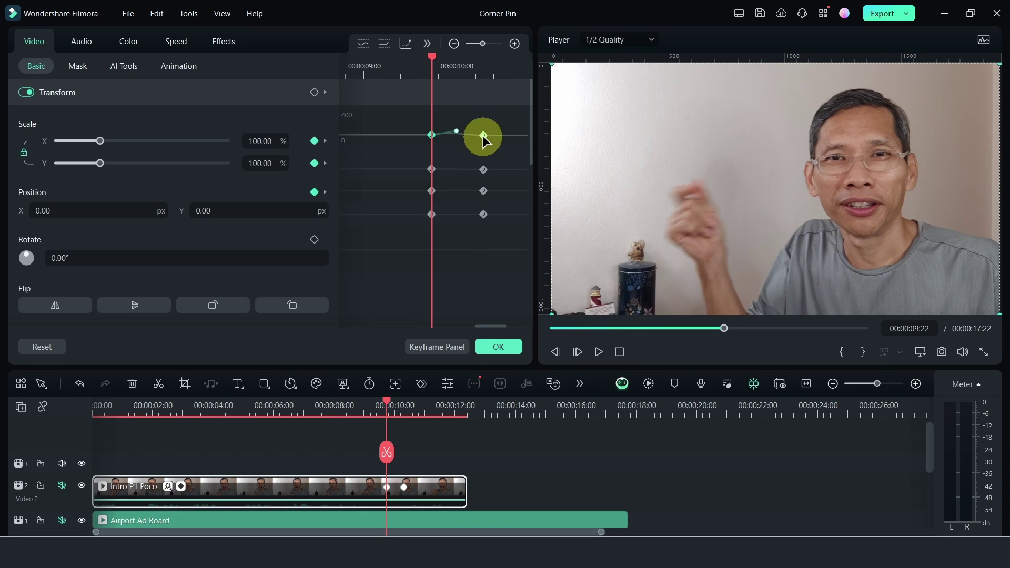
pyautogui.press('space')
pyautogui.press('space')
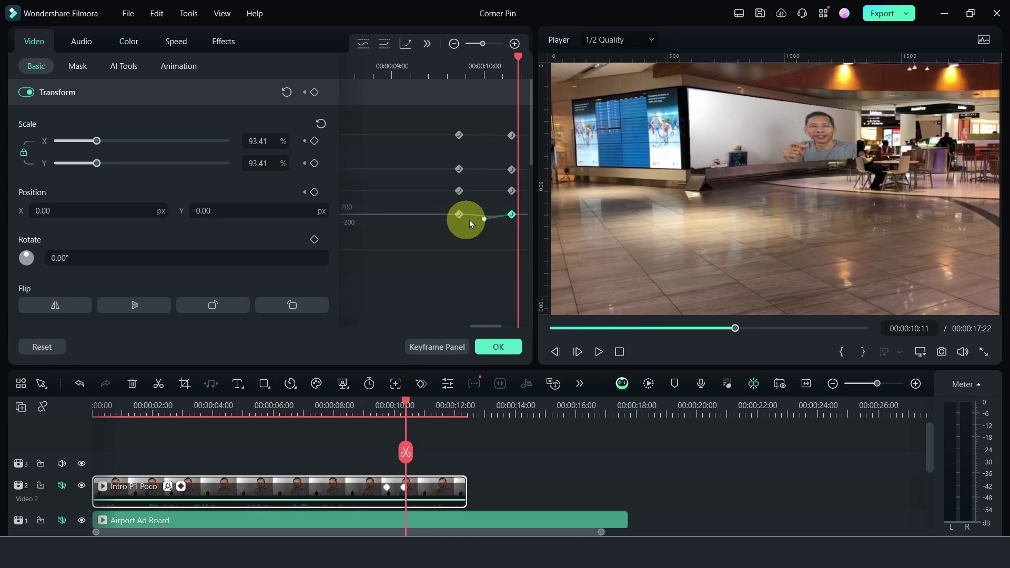
pyautogui.click(512, 190)
pyautogui.moveTo(484, 195); pyautogui.dragTo(487, 175)
pyautogui.click(512, 169)
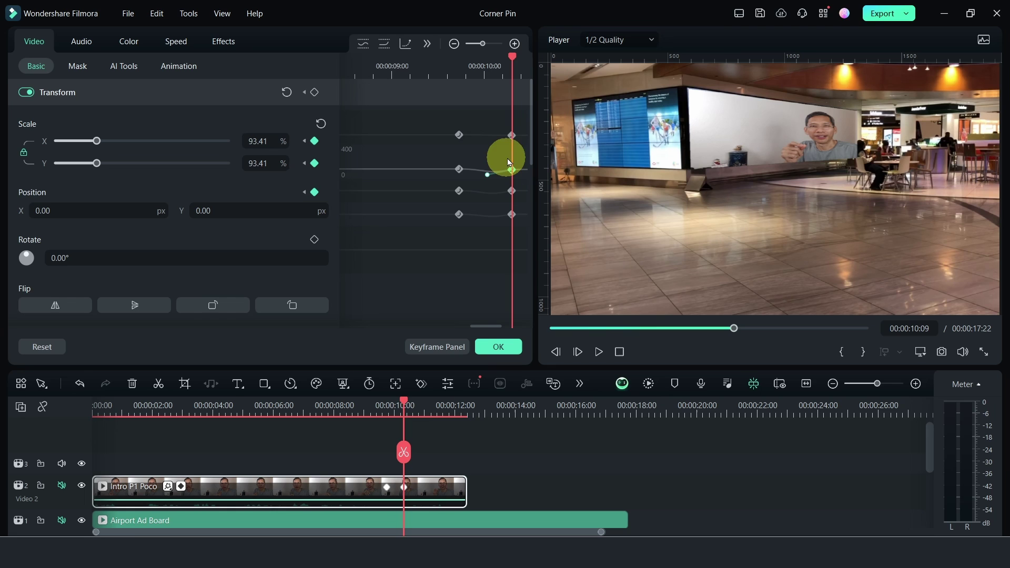
pyautogui.click(485, 139)
pyautogui.press('space')
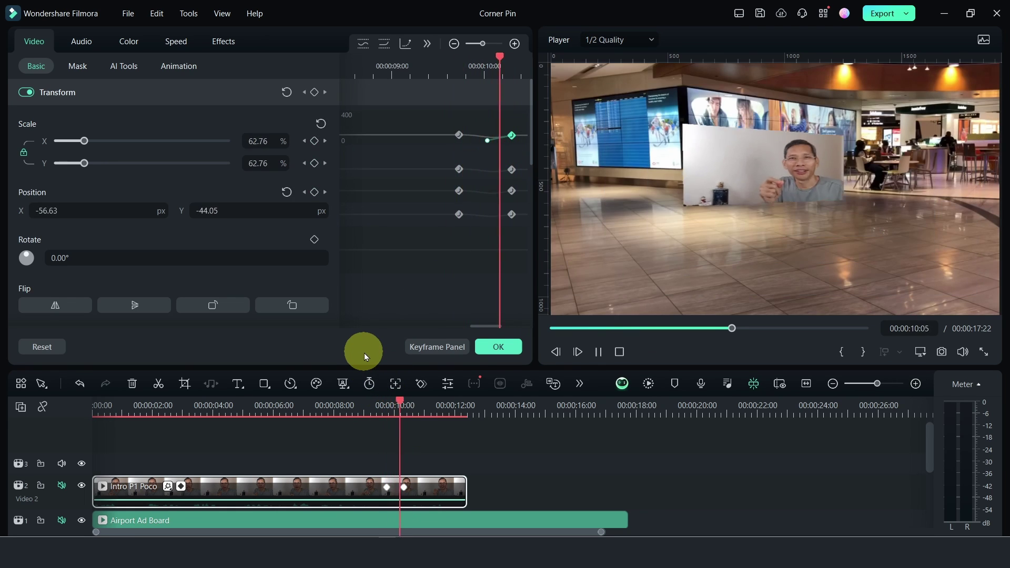
pyautogui.click(372, 411)
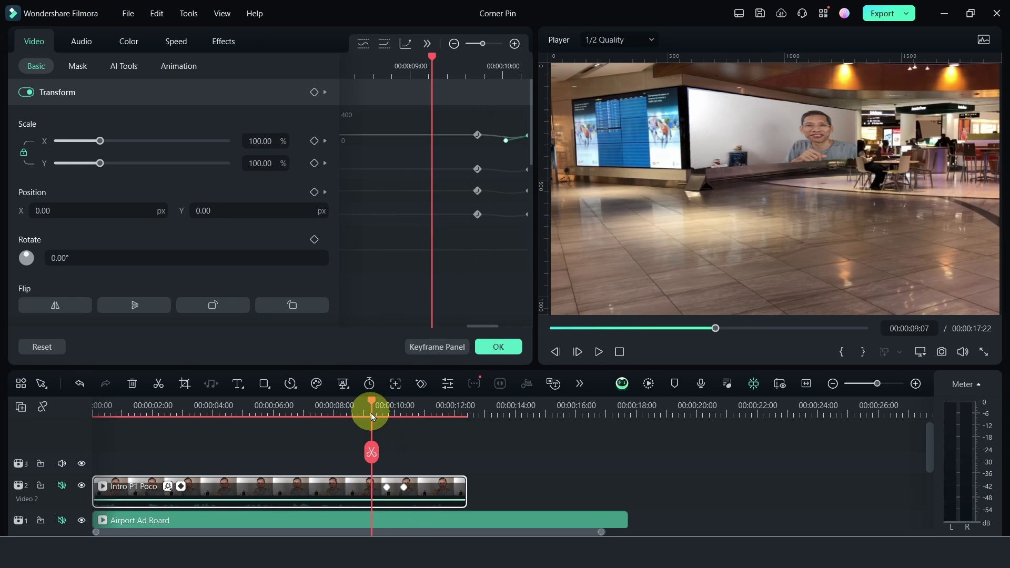
# - Play from 09:07, then open the Intro P1 Poco clip's Mask settings and choose Draw Mask
pyautogui.press('space')
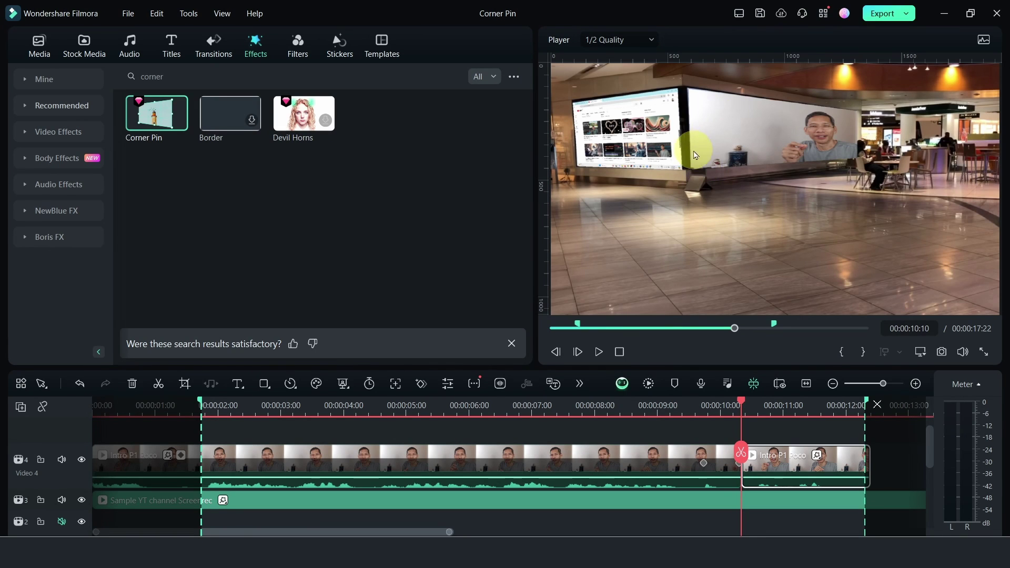
pyautogui.doubleClick(787, 459)
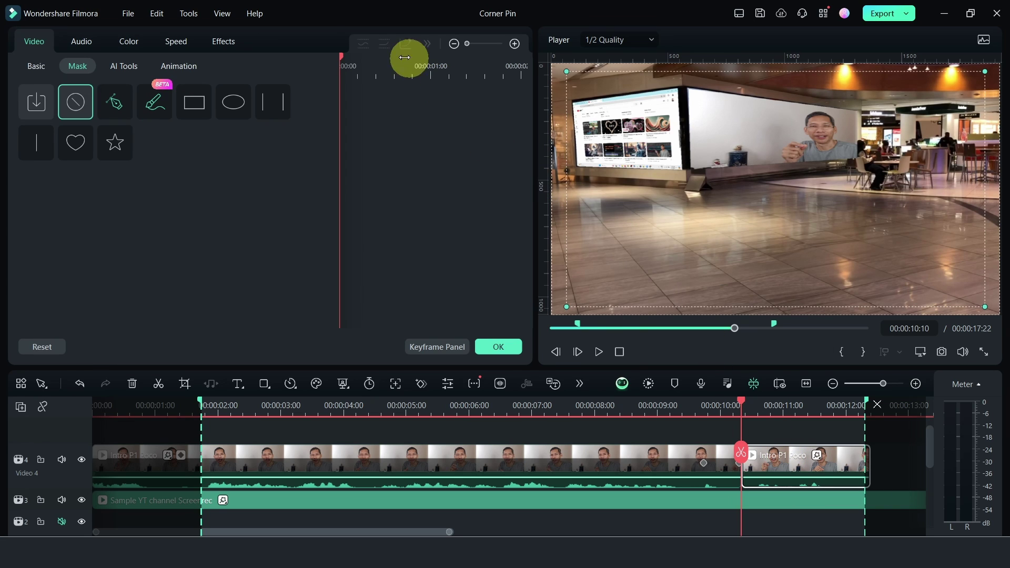
pyautogui.click(110, 103)
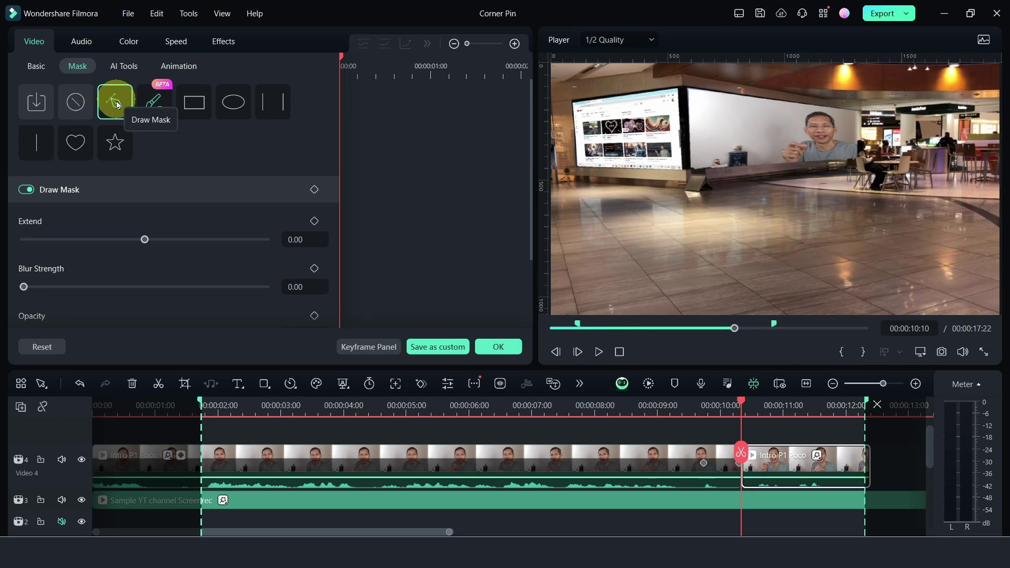
# - Place four mask points along the ad board's edge and close the shape on the first point
pyautogui.click(599, 98)
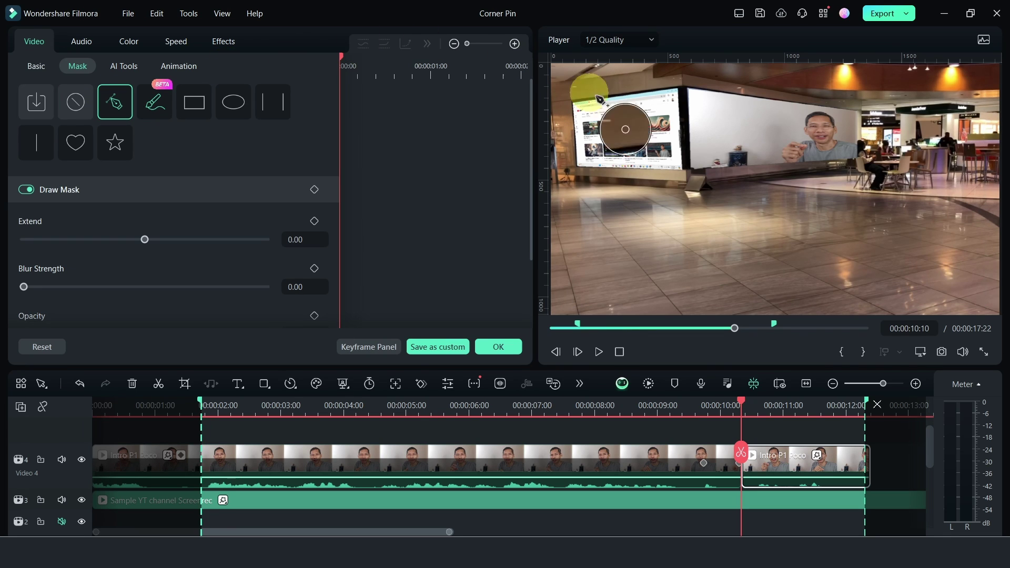
pyautogui.click(707, 169)
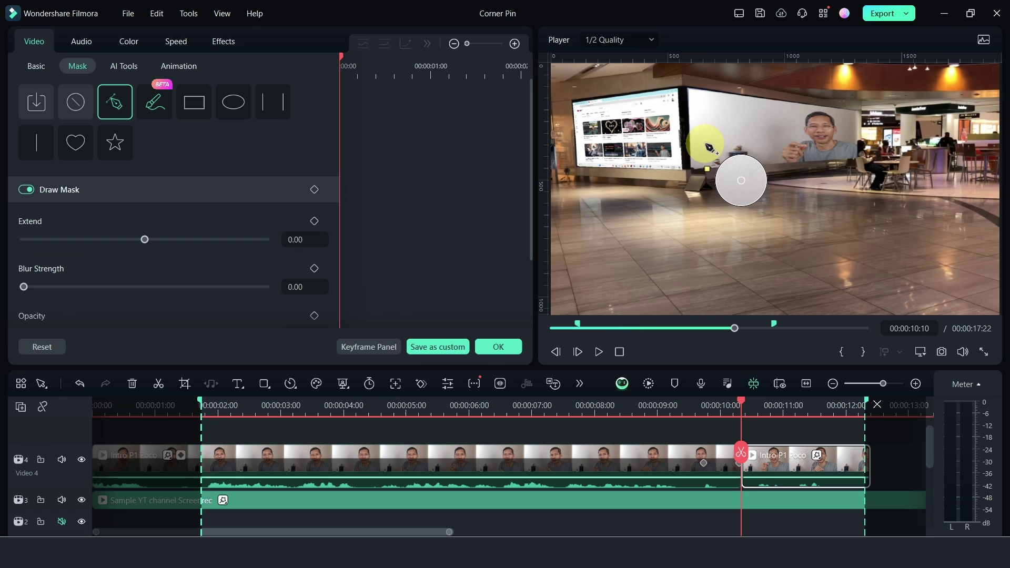
pyautogui.click(707, 142)
pyautogui.click(688, 141)
pyautogui.click(688, 171)
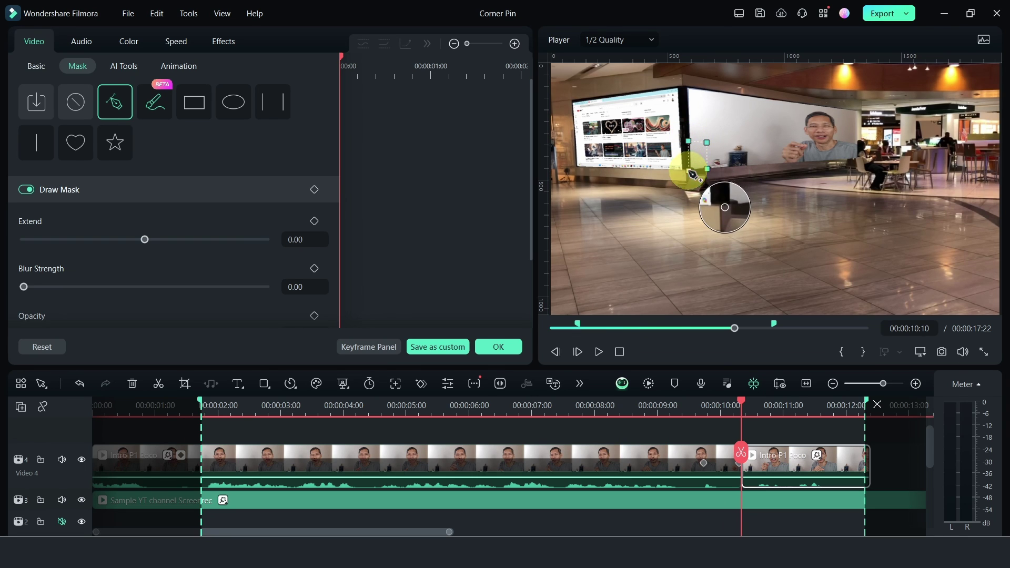
pyautogui.click(707, 169)
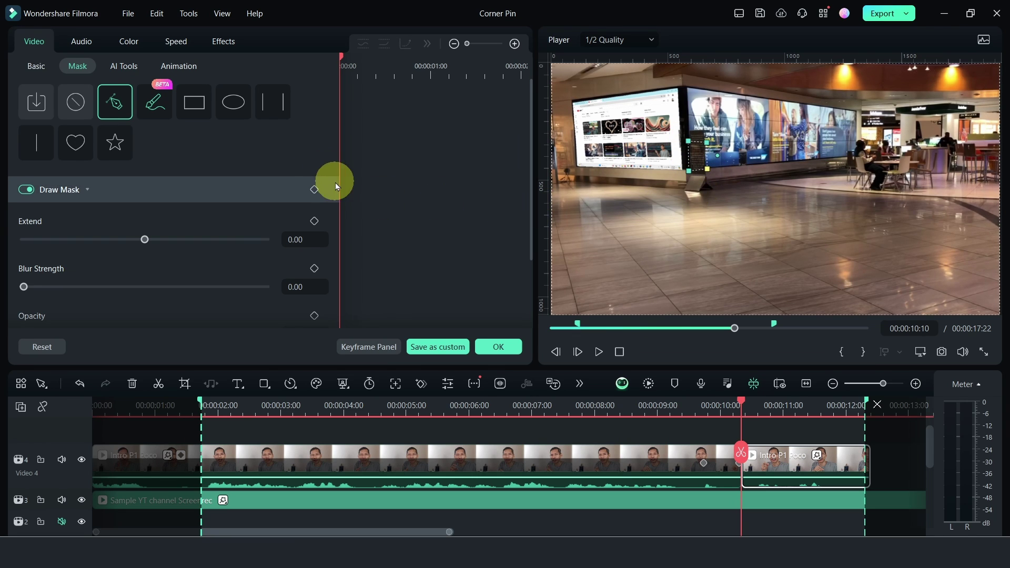
pyautogui.scroll(-2, 311, 194)
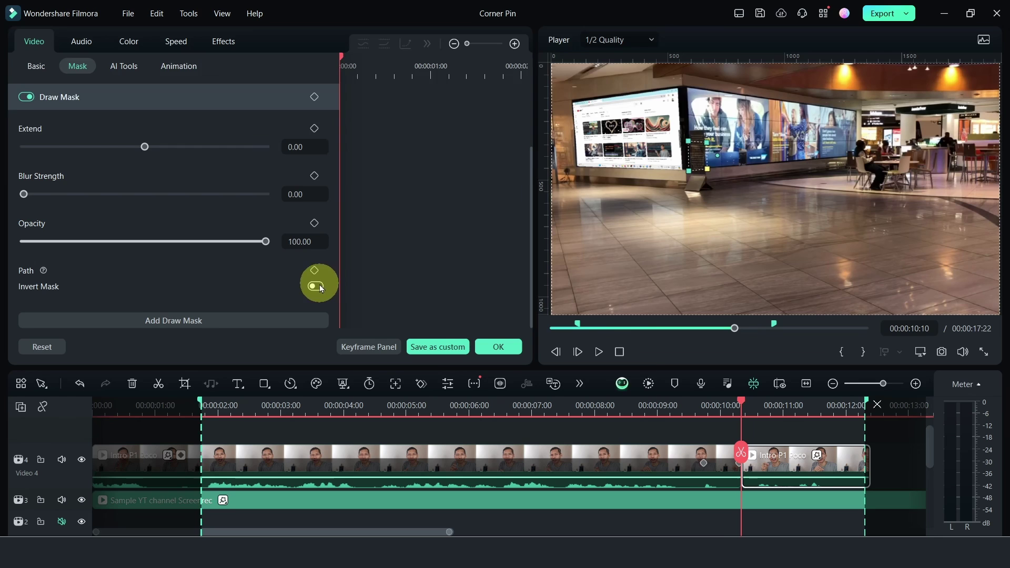
# - Invert the drawn mask and move it onto the left display screen
pyautogui.click(316, 286)
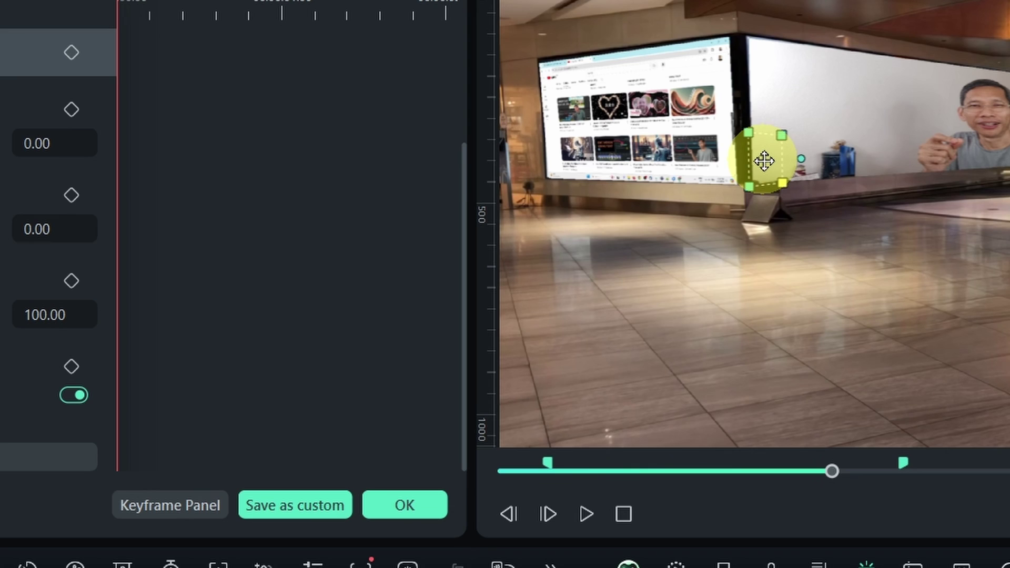
pyautogui.click(764, 161)
pyautogui.moveTo(759, 159); pyautogui.dragTo(553, 180)
# - Drag the mask's left and top points outward so it fits the left display's edges
pyautogui.moveTo(567, 128); pyautogui.dragTo(534, 129)
pyautogui.moveTo(553, 181); pyautogui.dragTo(536, 185)
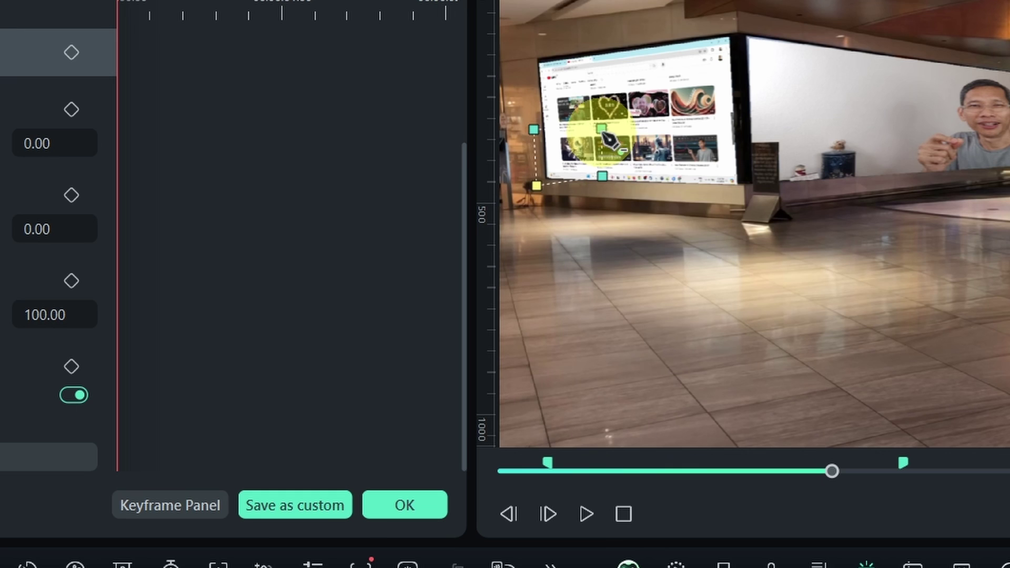
pyautogui.moveTo(601, 128); pyautogui.dragTo(594, 100)
pyautogui.moveTo(534, 130); pyautogui.dragTo(532, 99)
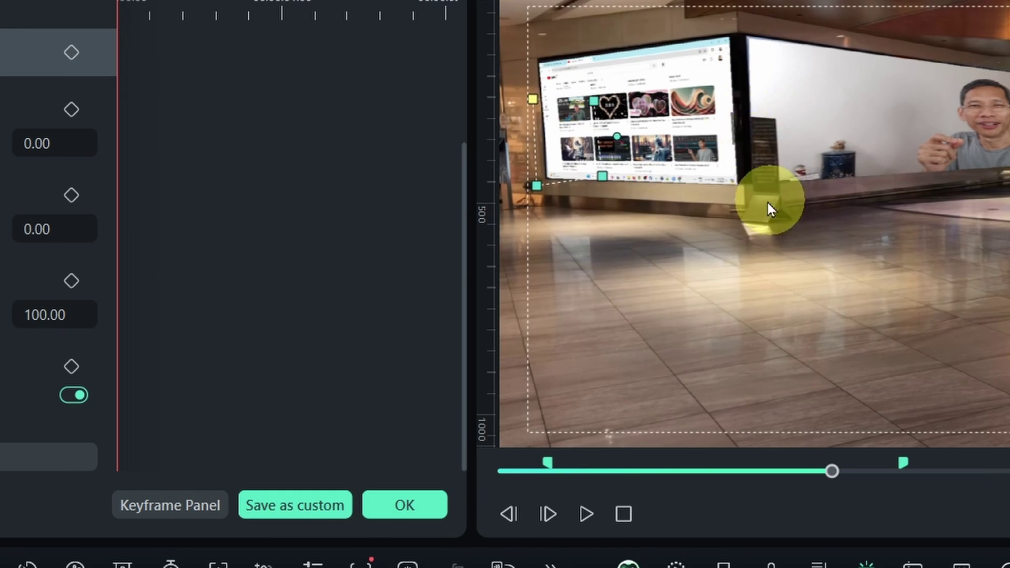